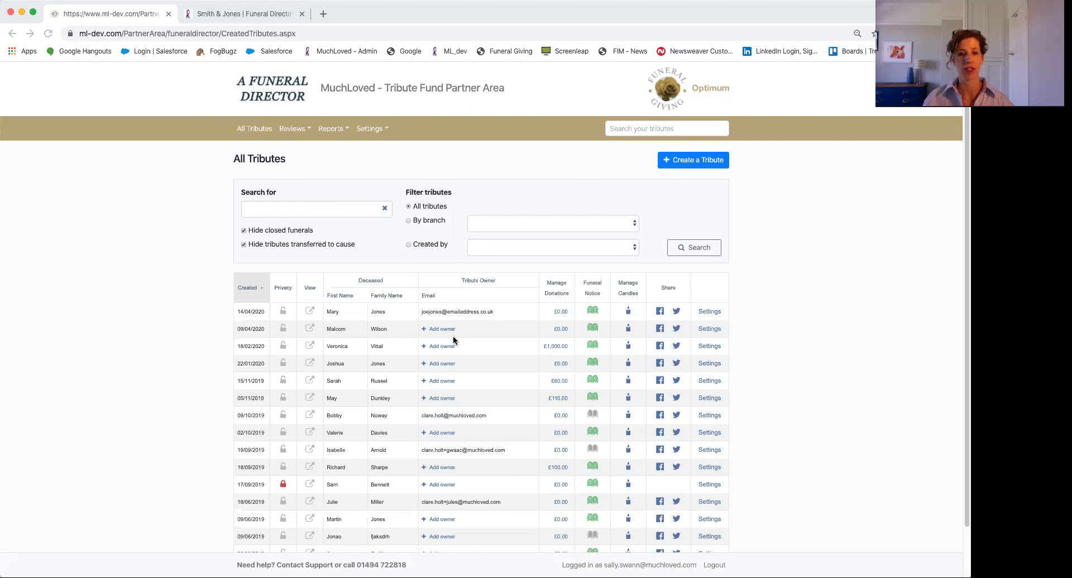
Start a new tribute, enter the deceased's first and family names, and review the other name fields
click(684, 165)
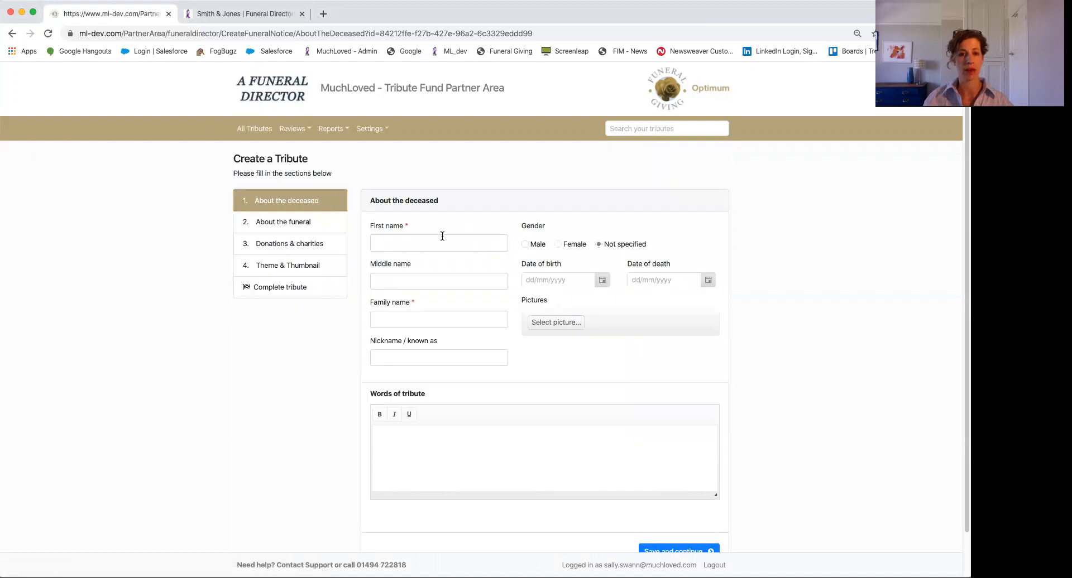
click(403, 244)
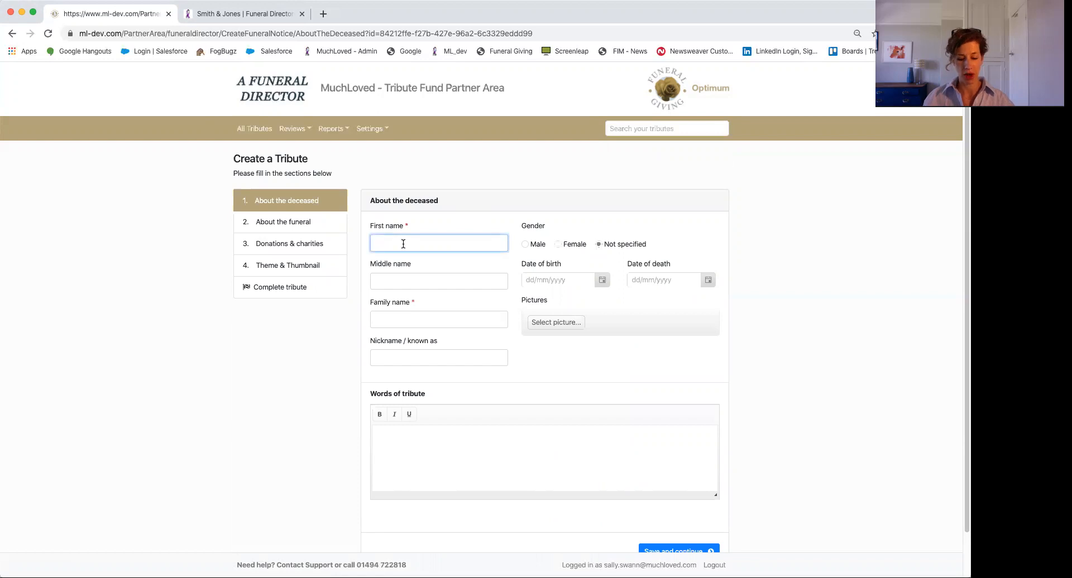
key(Tab)
key(Tab)
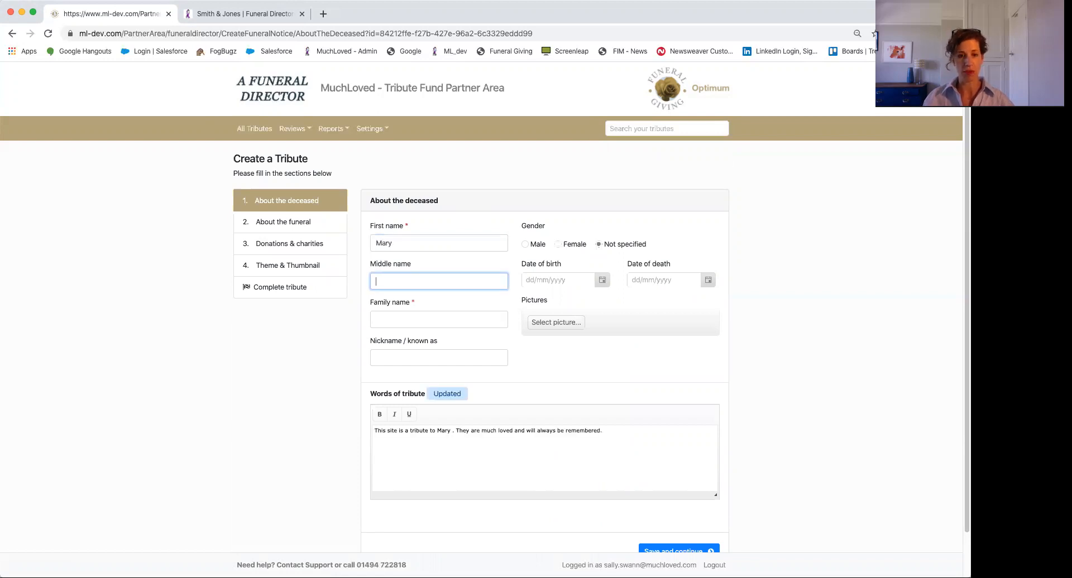
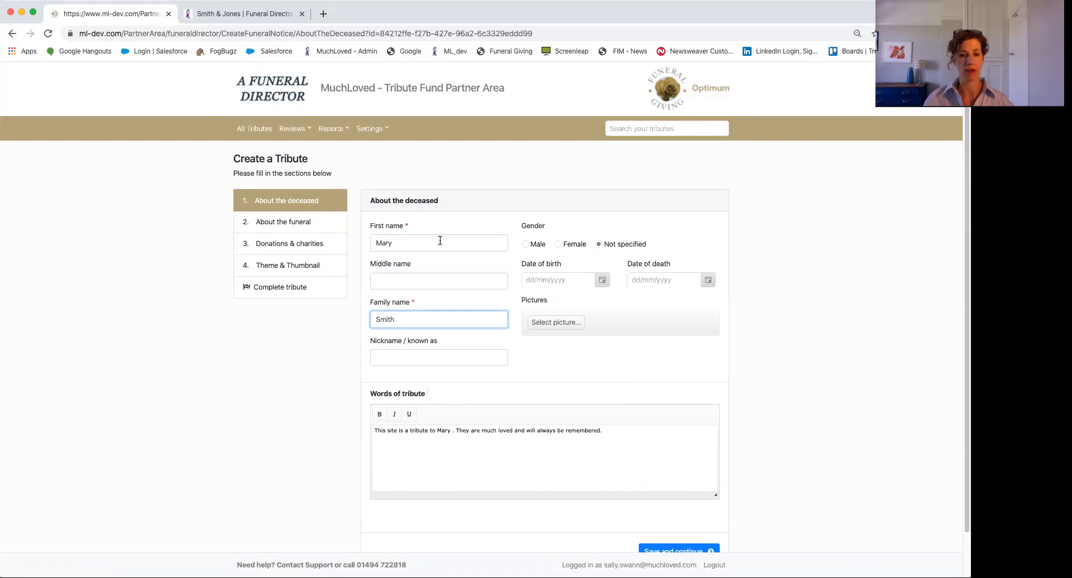
click(389, 278)
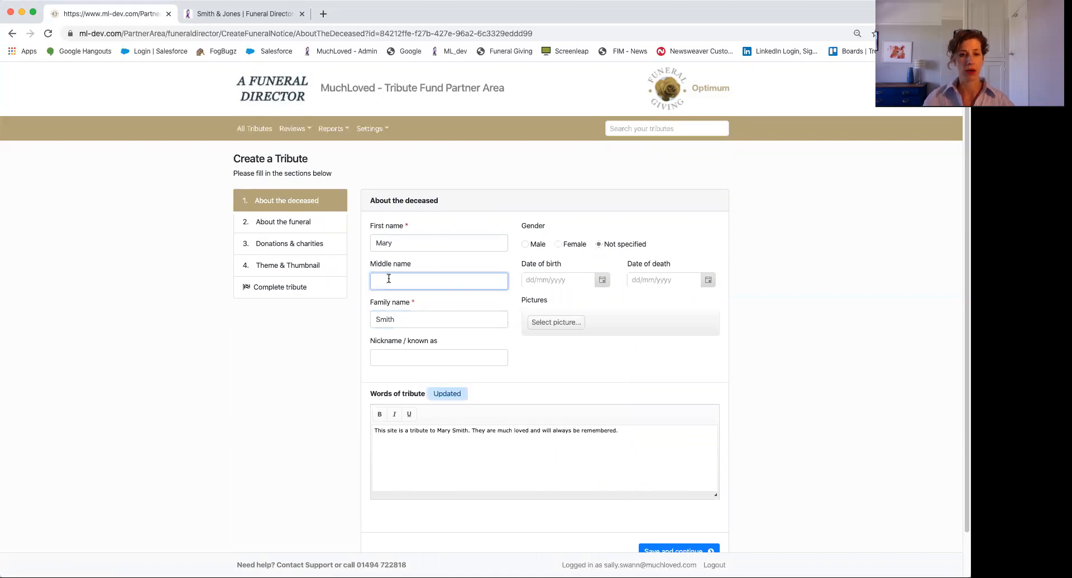
click(384, 354)
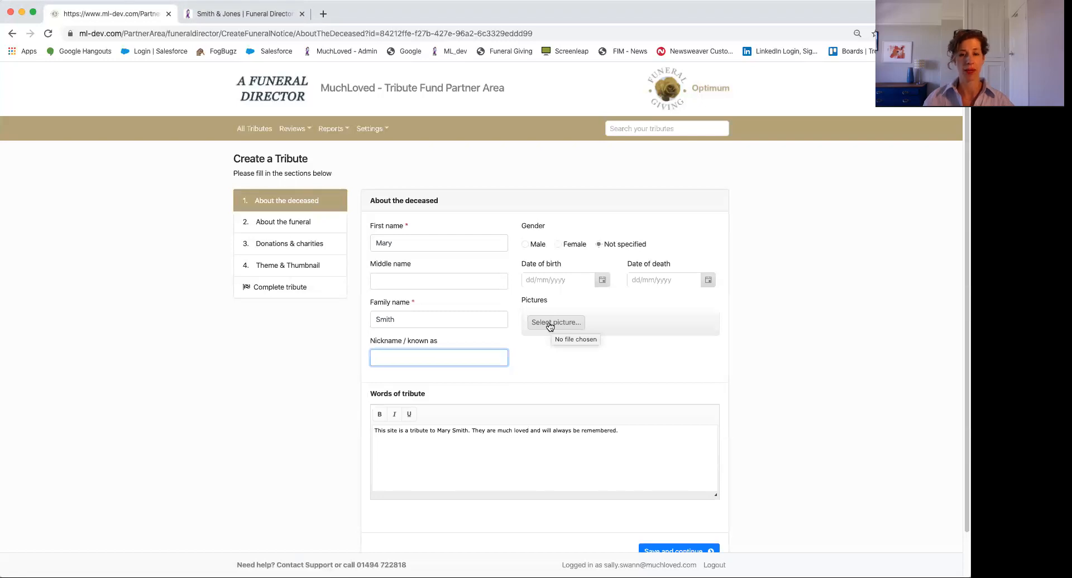
scroll(550, 327, down, 1)
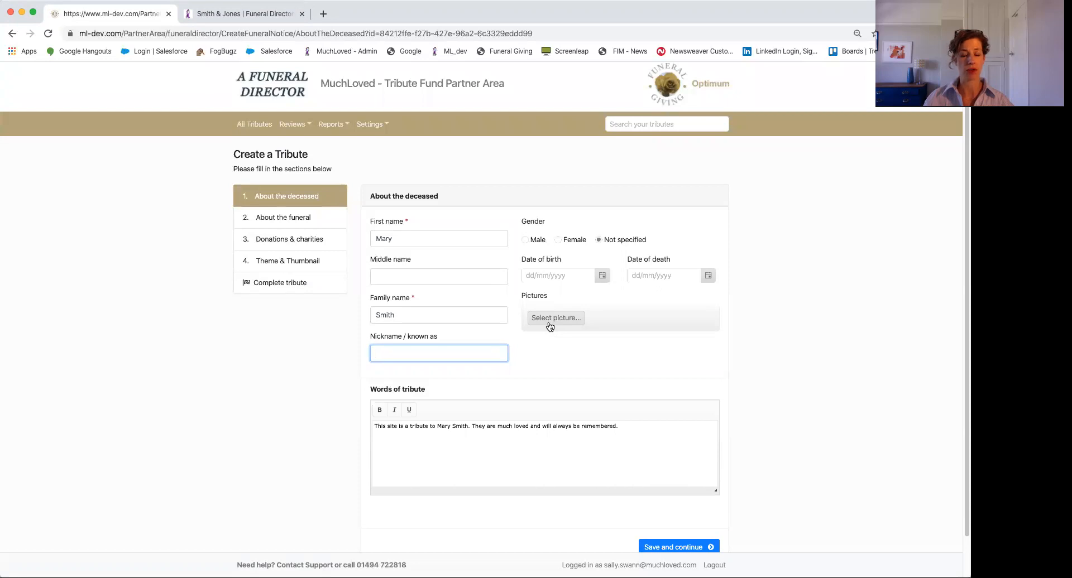
scroll(550, 326, down, 1)
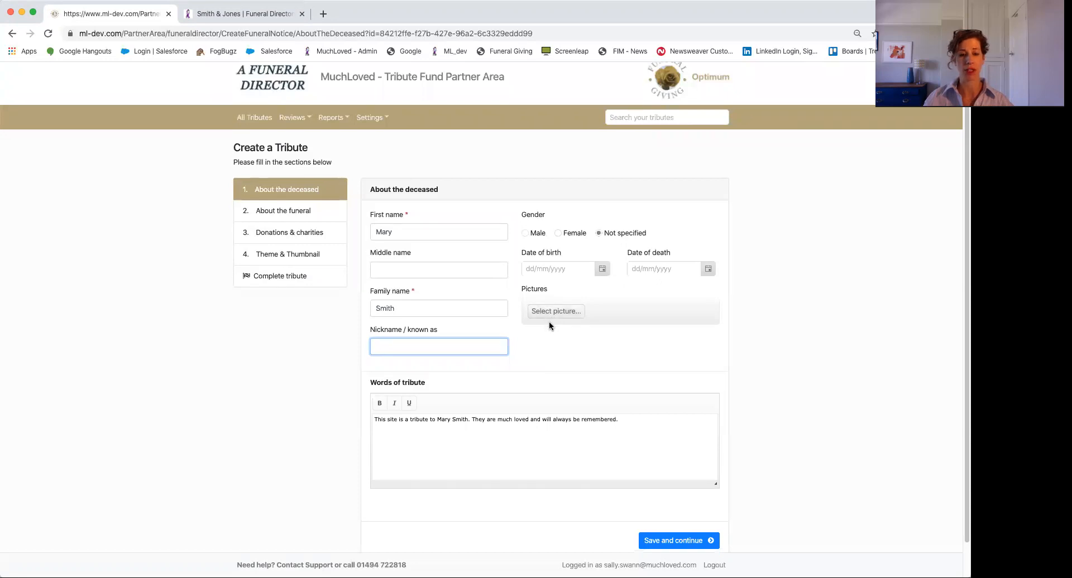
scroll(550, 323, down, 3)
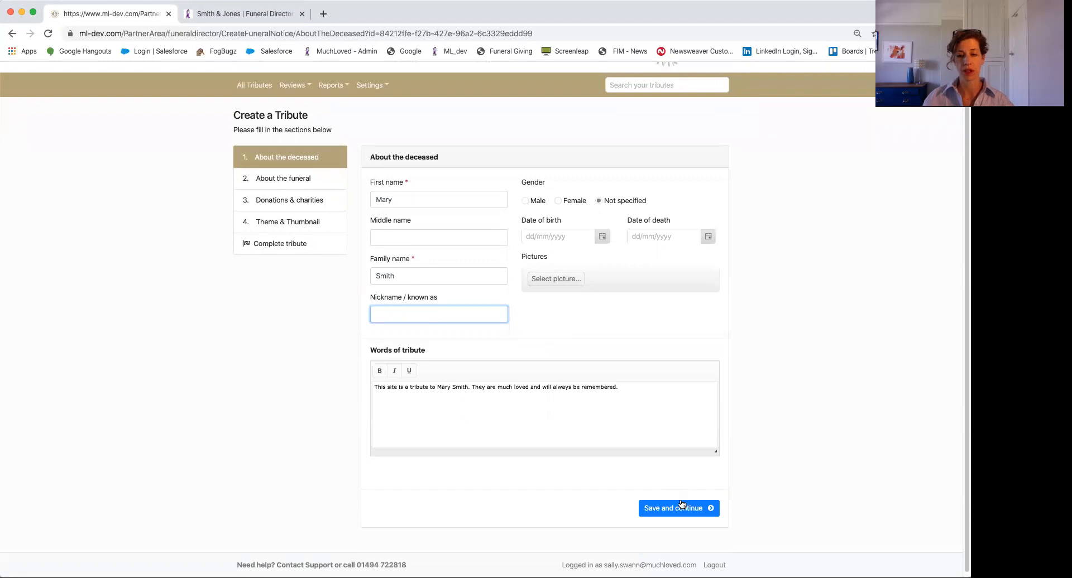
Save the deceased details and choose the preset 'Funeral for' title naming the deceased
click(668, 514)
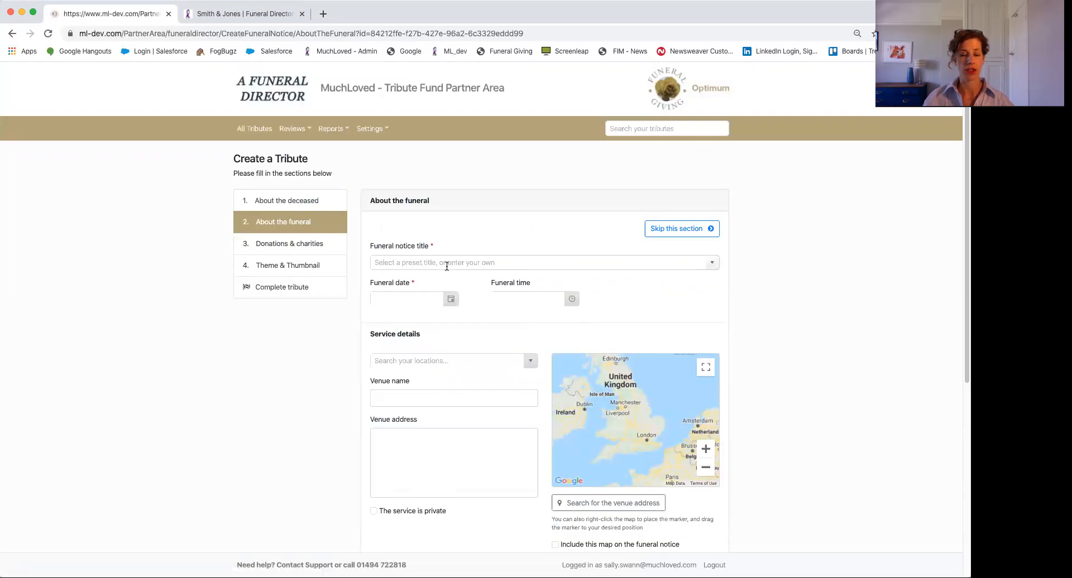
click(407, 262)
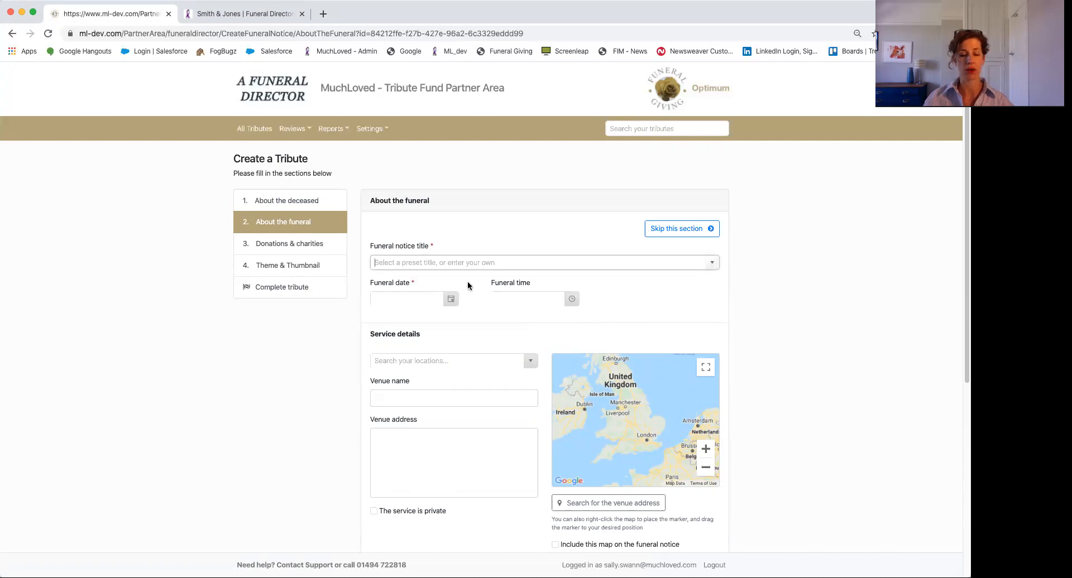
click(712, 264)
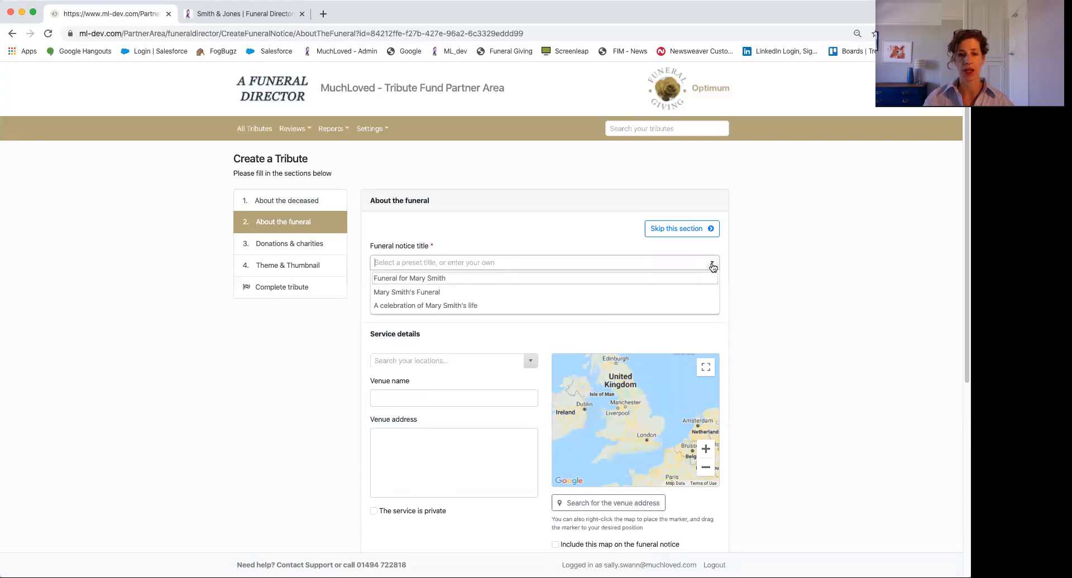
click(433, 278)
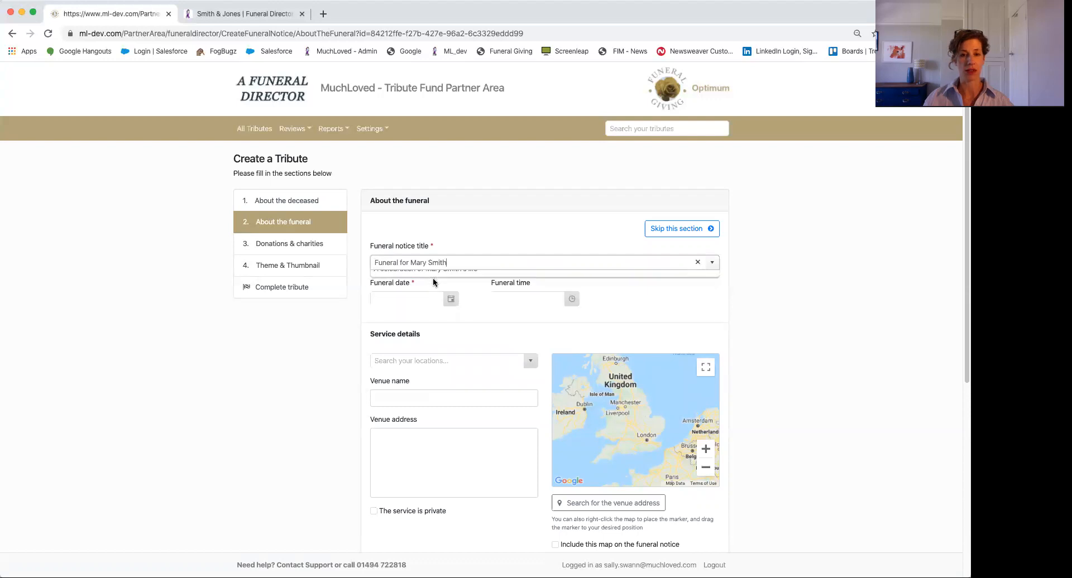
Set the funeral date to 07/05/2020 and the funeral time to 12:50
click(452, 300)
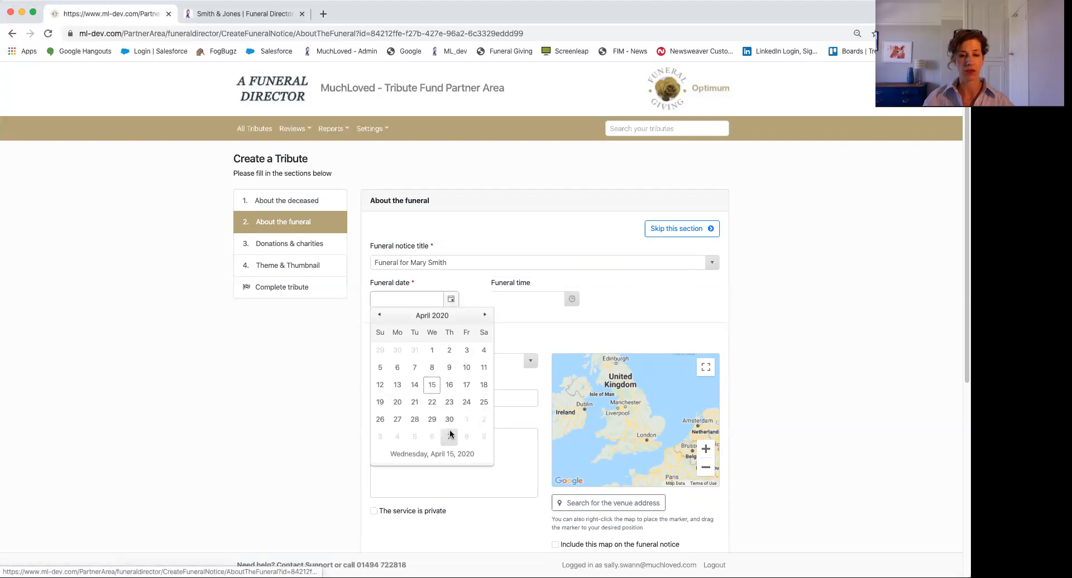
click(450, 435)
click(571, 302)
scroll(511, 373, down, 5)
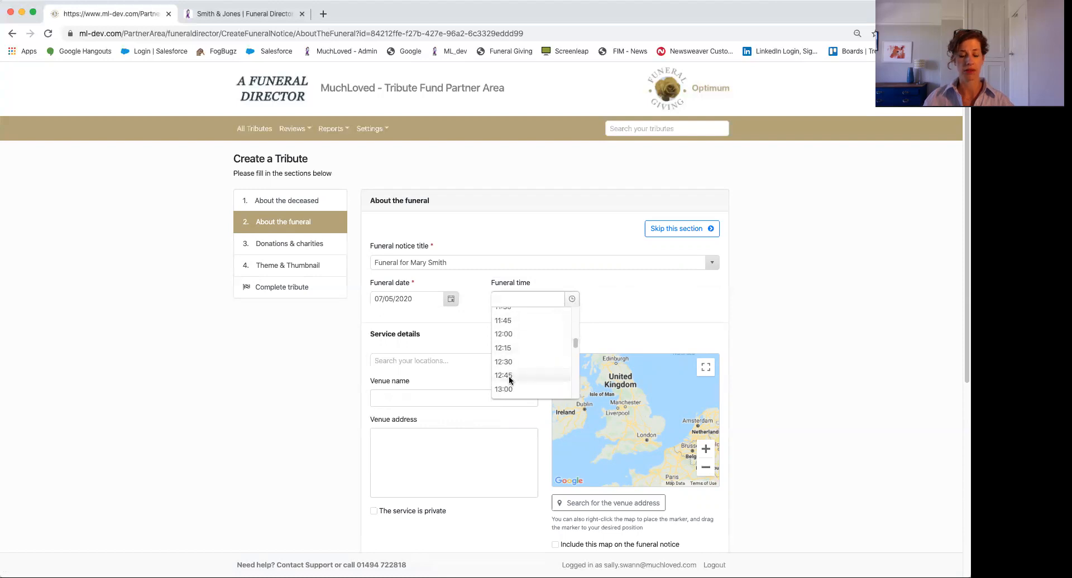
click(509, 377)
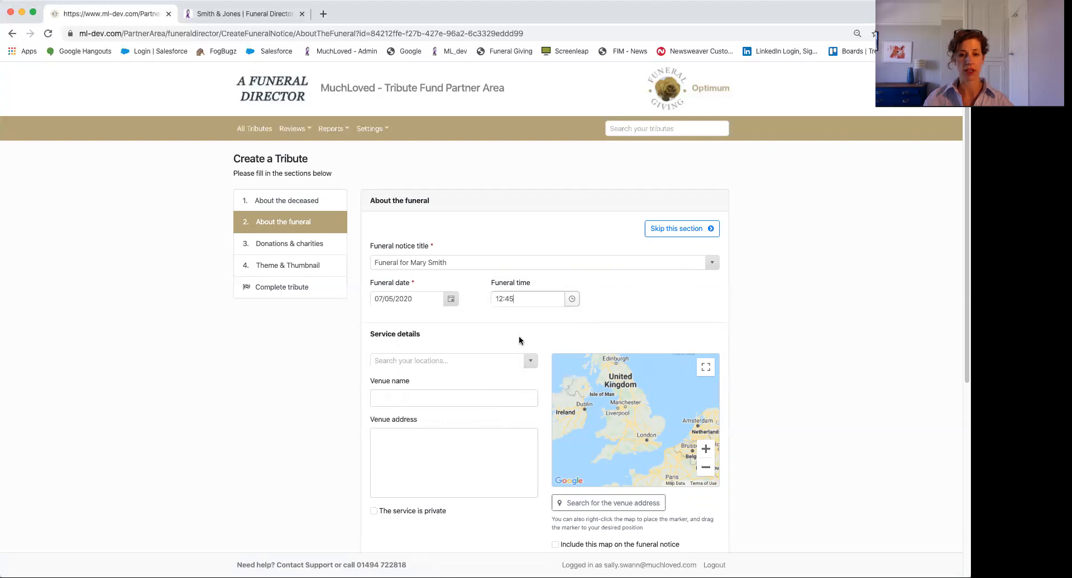
drag(506, 298, 516, 299)
text(50)
scroll(487, 348, down, 2)
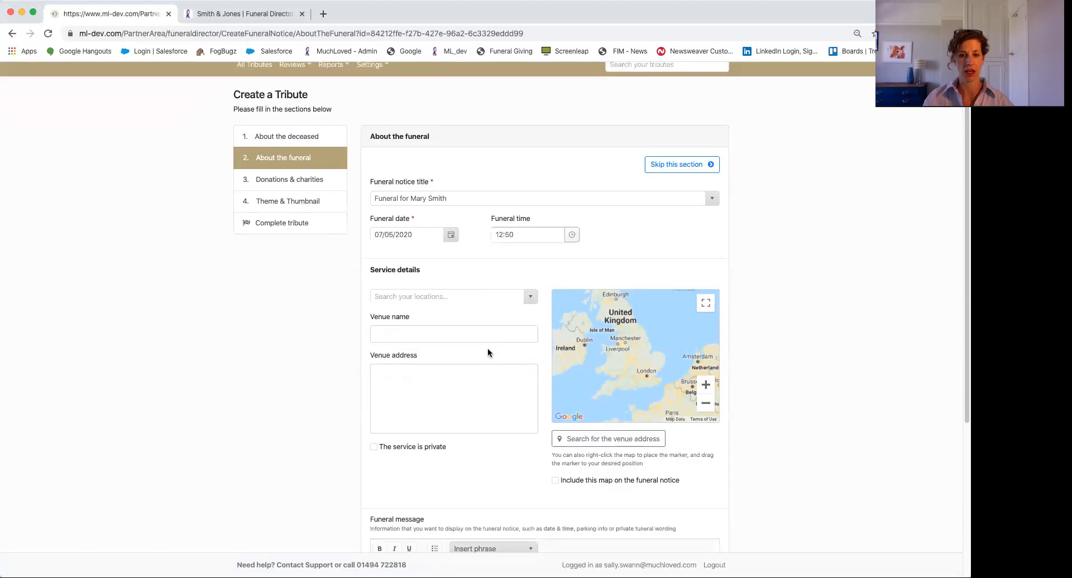
Choose Canford Crematorium as the service venue, keeping its map on the funeral notice
click(530, 302)
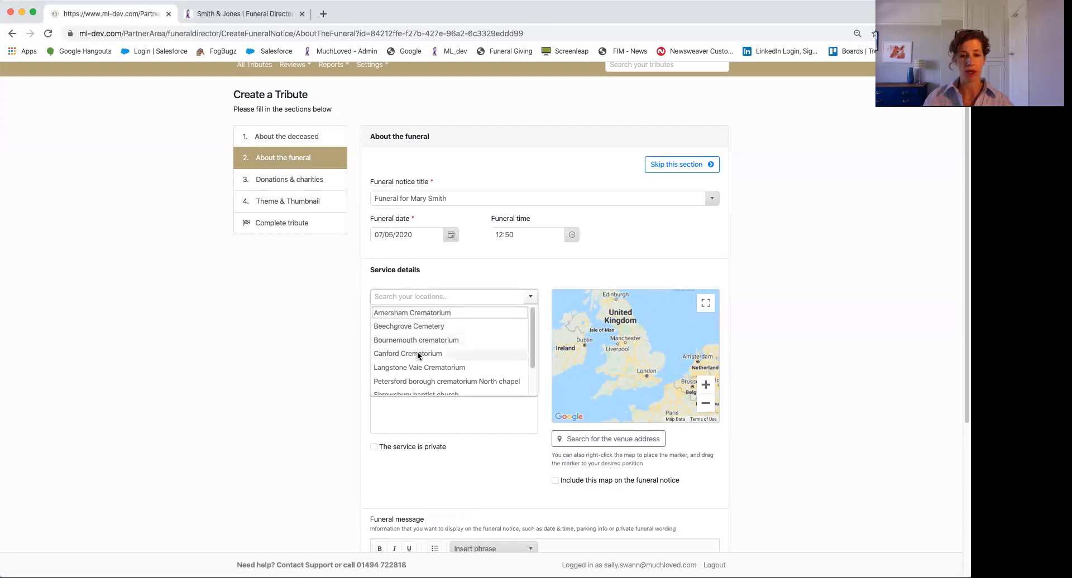
click(417, 353)
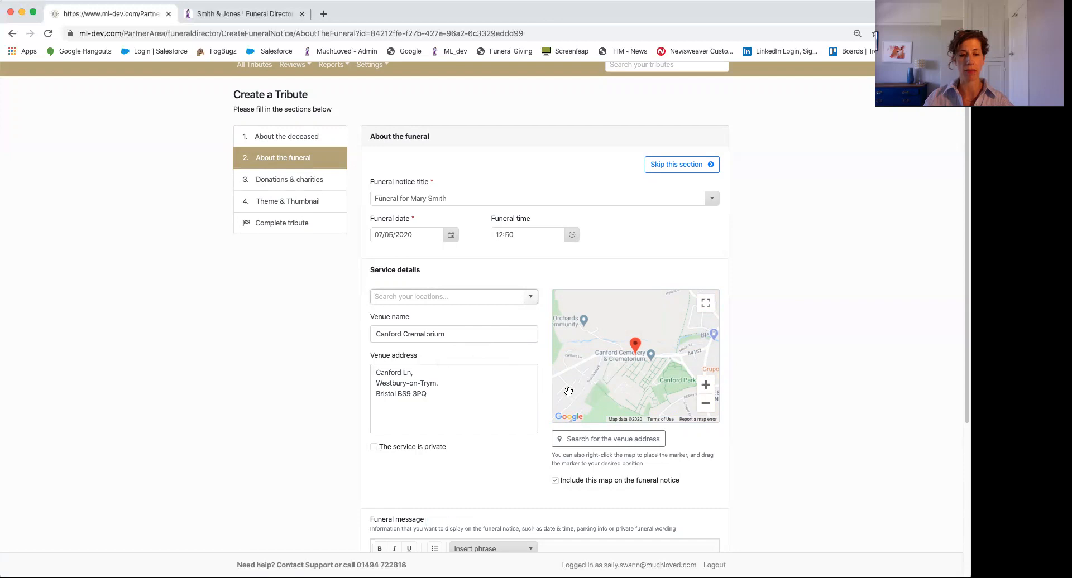
scroll(540, 397, down, 1)
scroll(468, 359, down, 3)
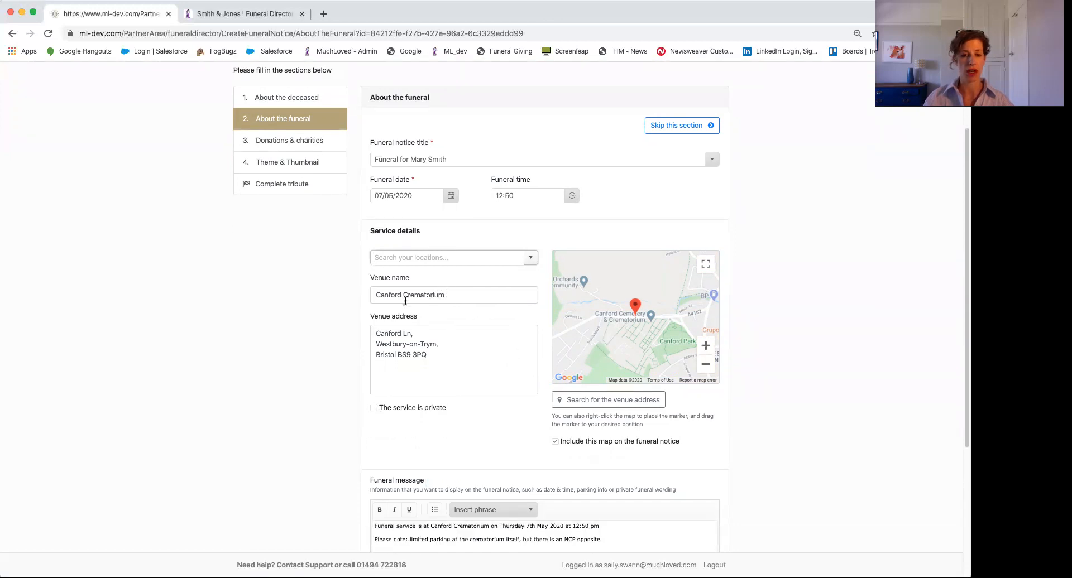
click(586, 402)
scroll(586, 402, down, 1)
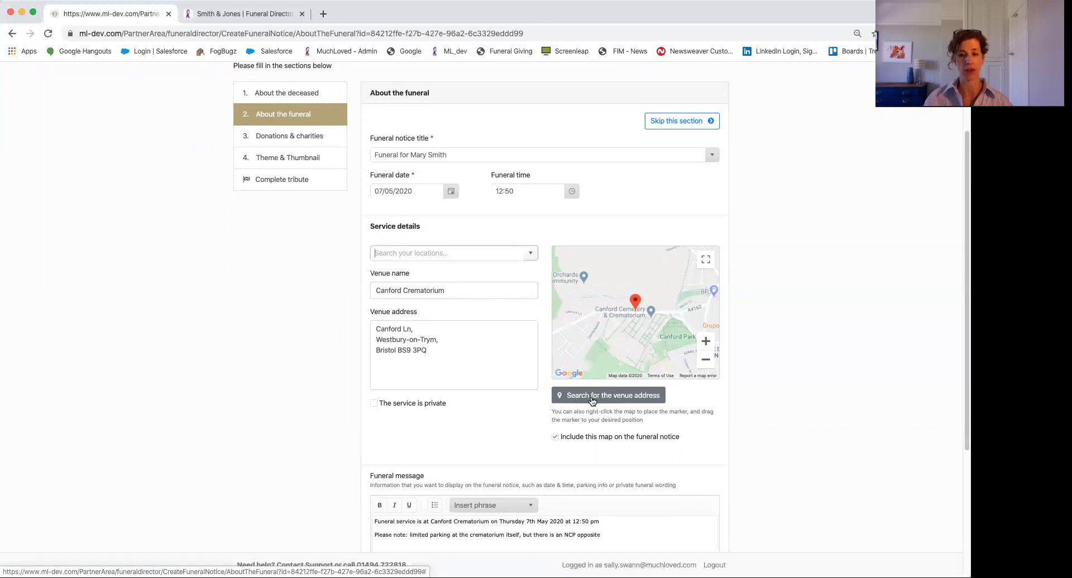
scroll(593, 401, down, 2)
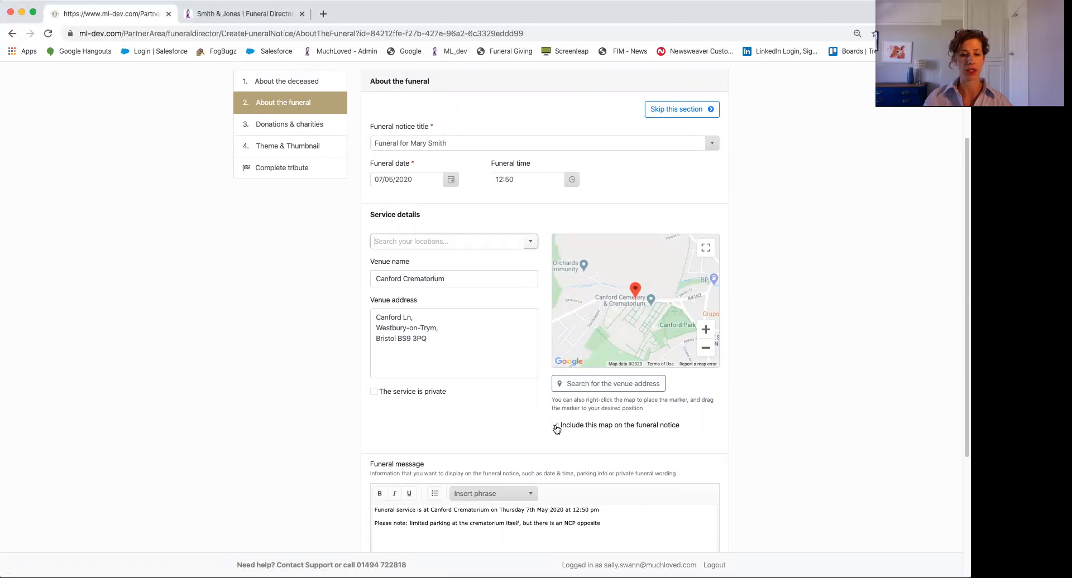
scroll(557, 428, down, 4)
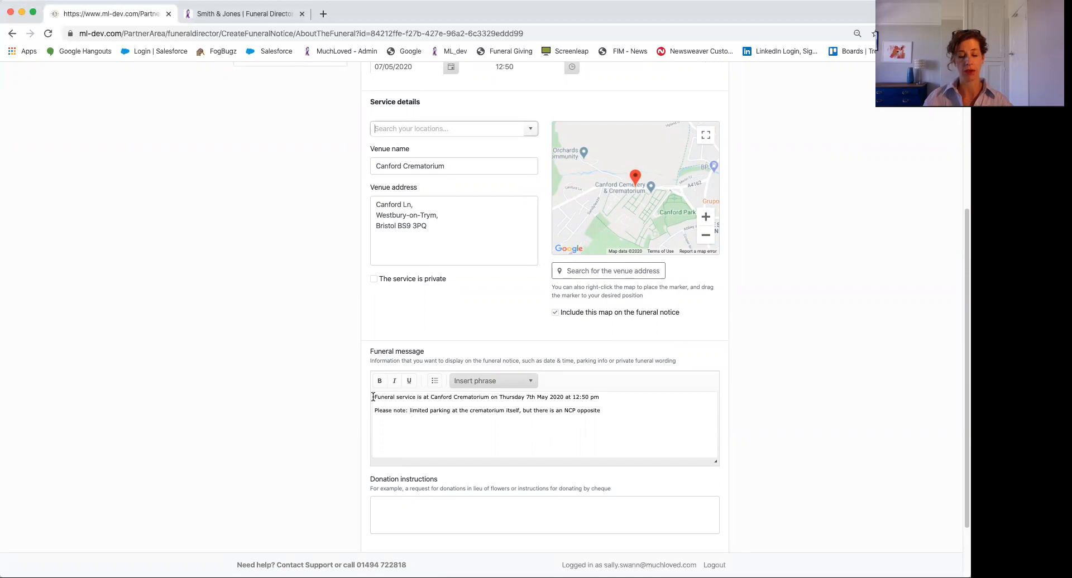
Mark the service private and paste the live-streaming wording into the funeral message
click(374, 279)
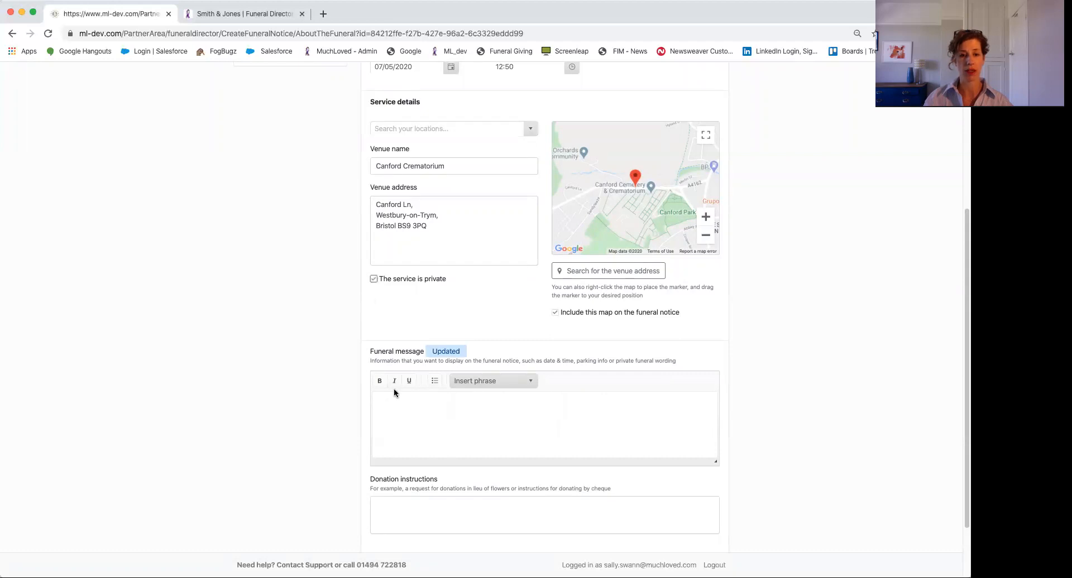
click(383, 402)
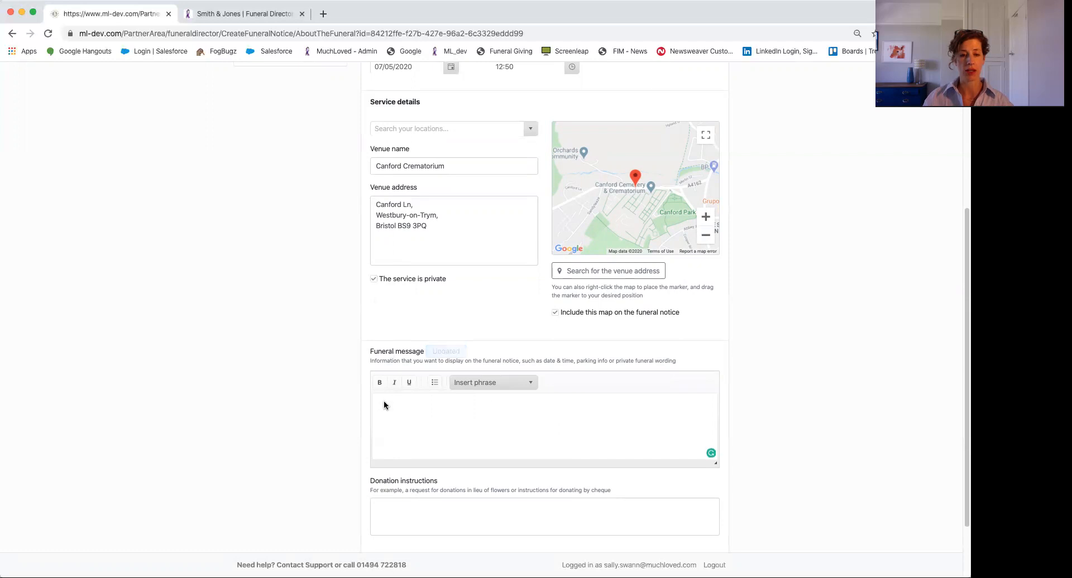
right_click(383, 400)
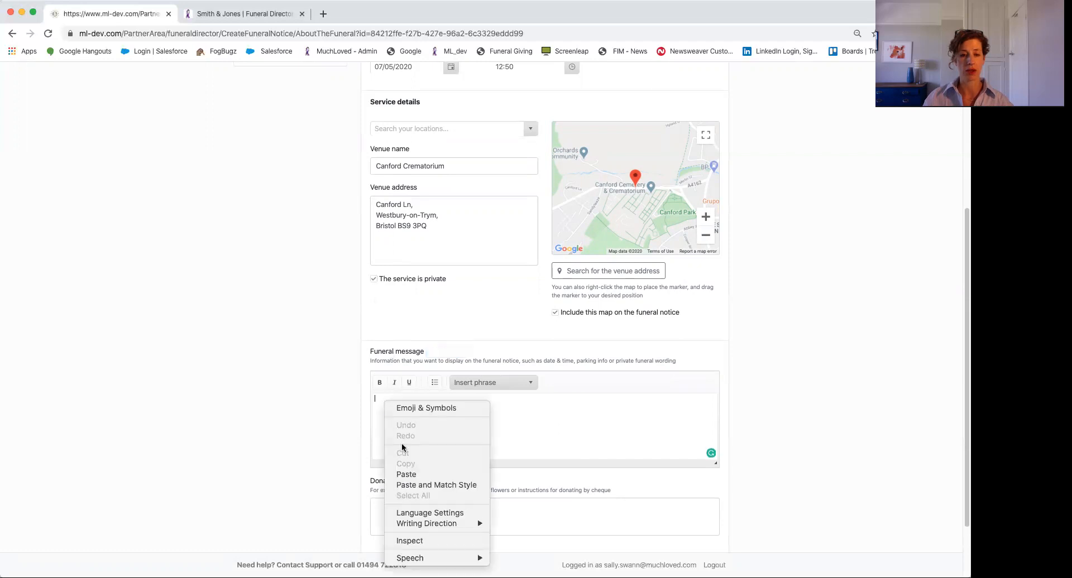
click(402, 475)
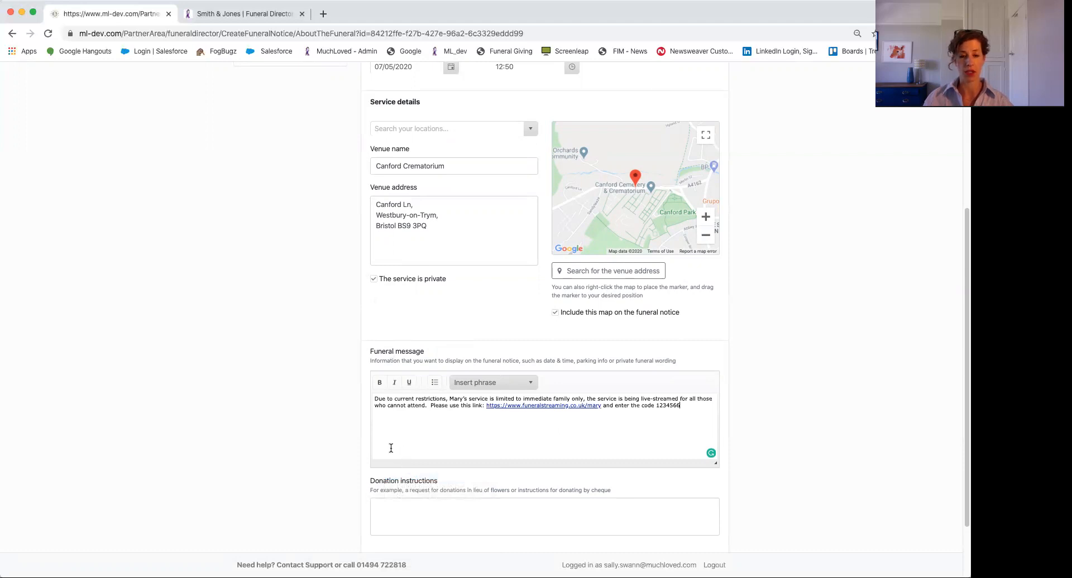
Enter 'Family flowers only' as the donation instructions and save the funeral details
scroll(390, 449, down, 1)
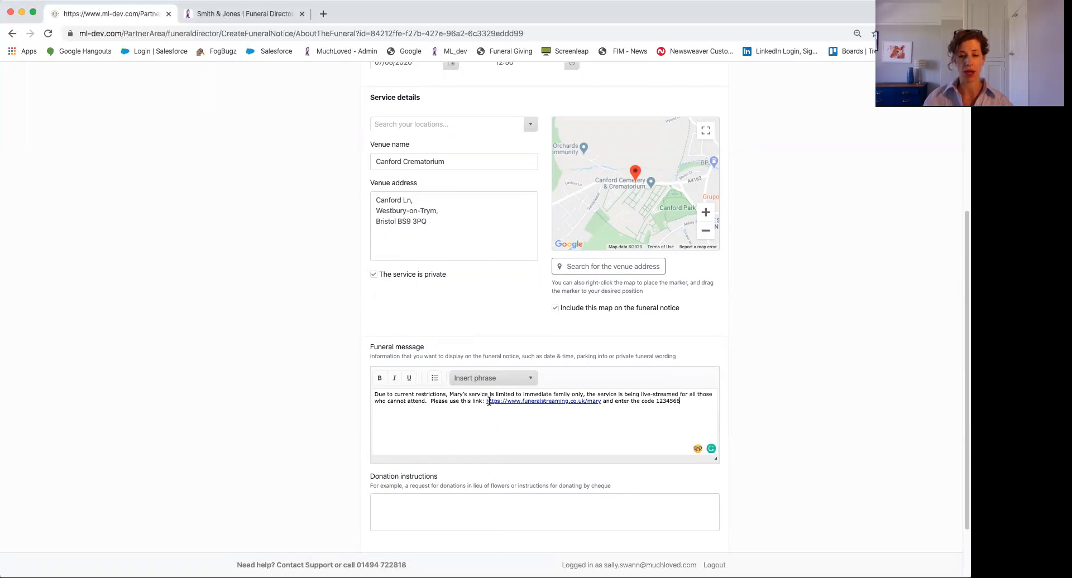
scroll(488, 401, down, 2)
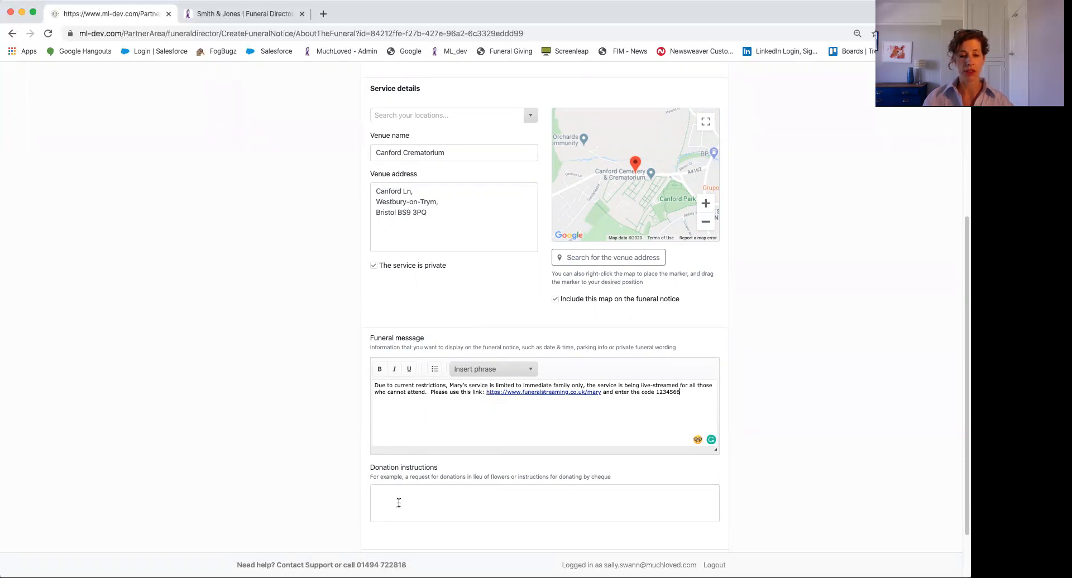
scroll(399, 503, down, 1)
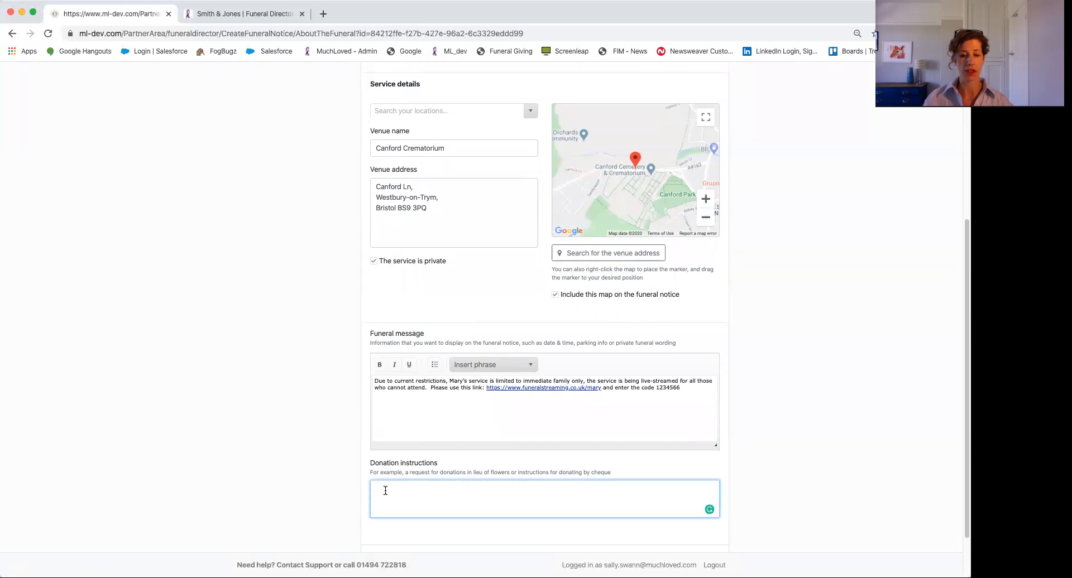
text(Family)
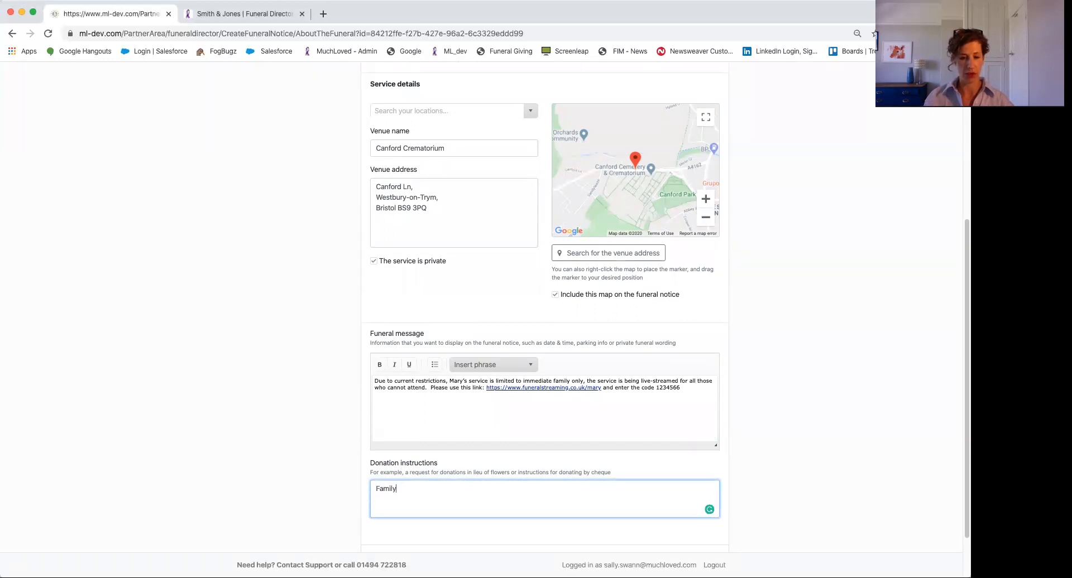
text( flowers only)
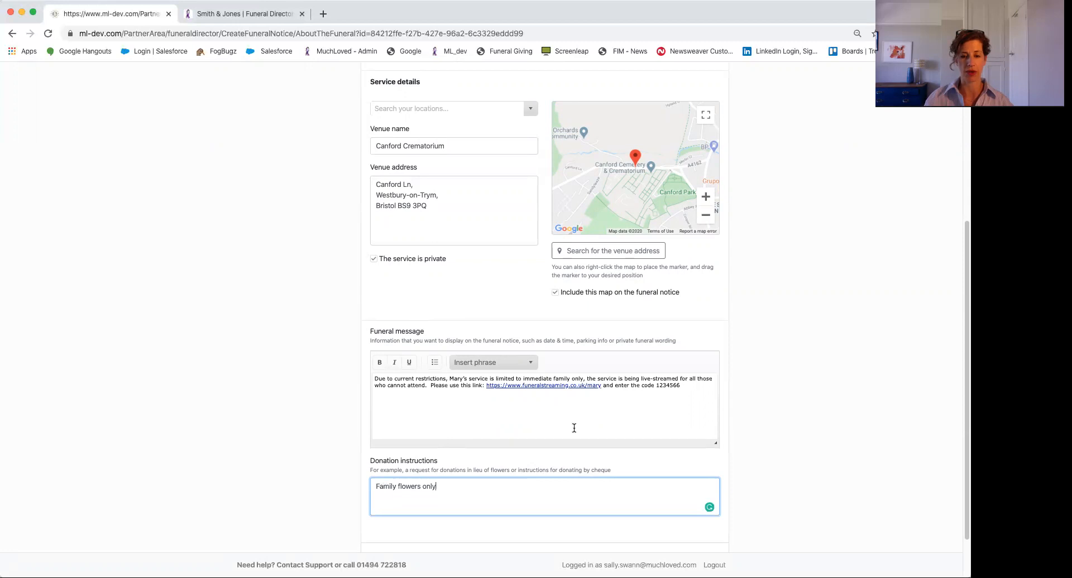
scroll(572, 427, down, 3)
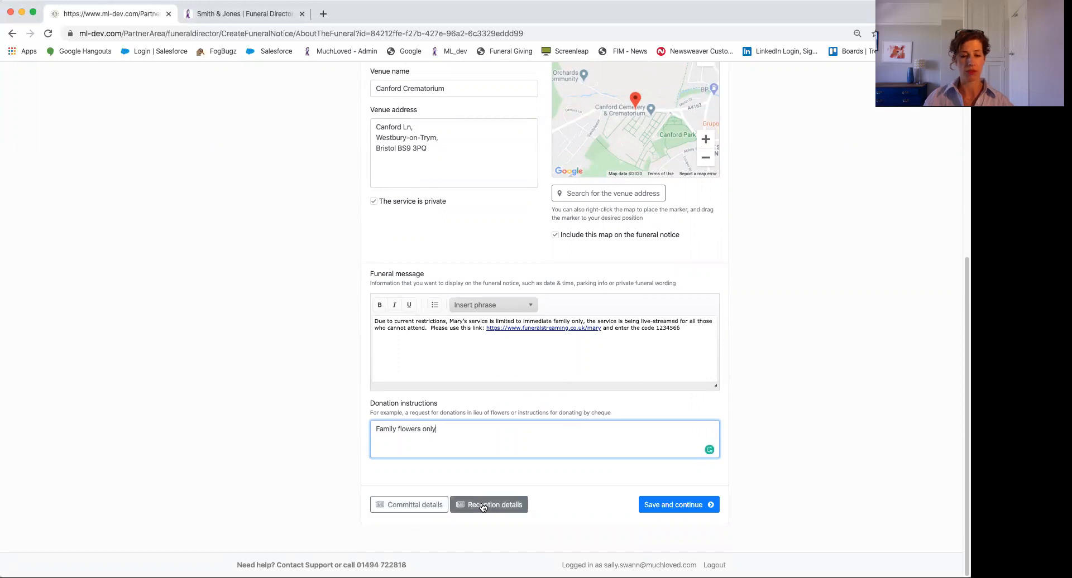
scroll(491, 369, up, 1)
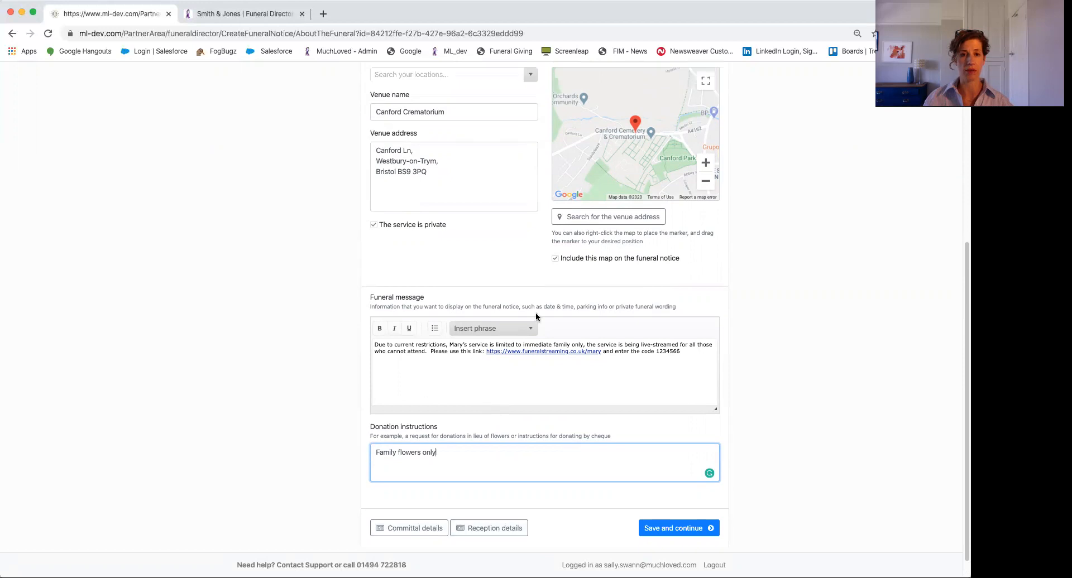
scroll(507, 272, up, 1)
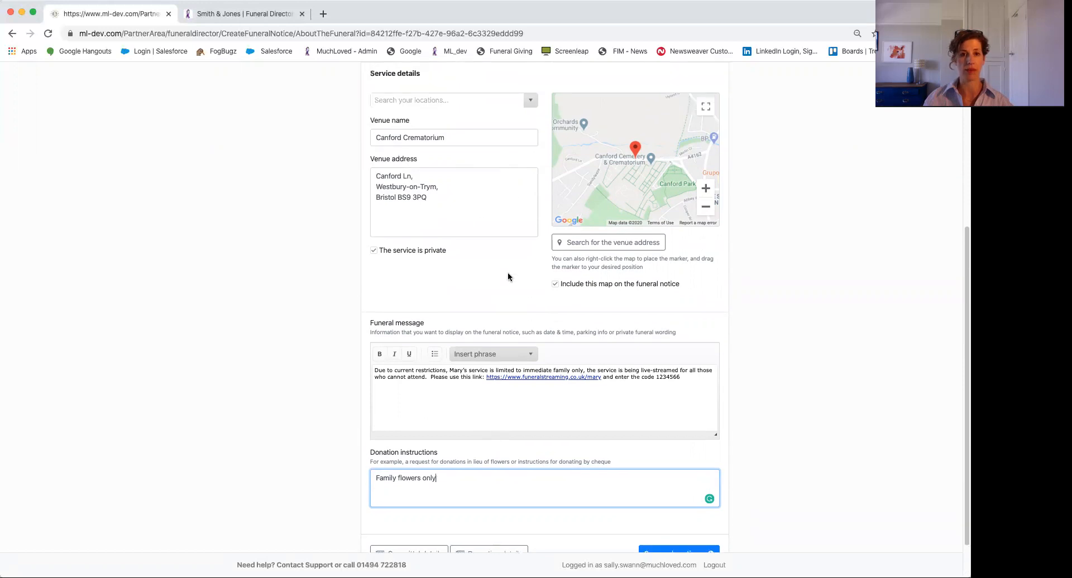
scroll(507, 291, down, 2)
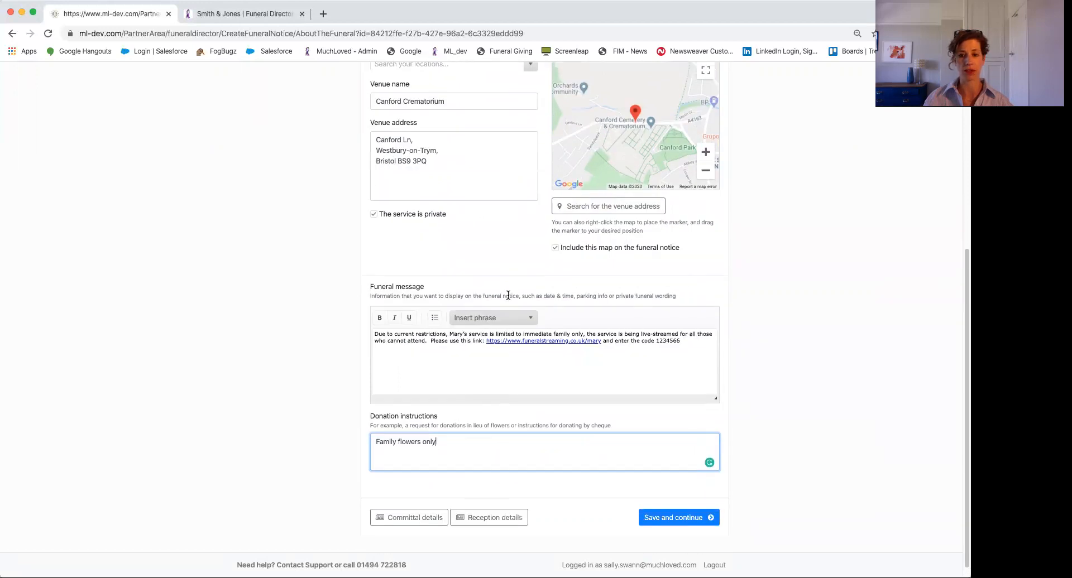
click(663, 509)
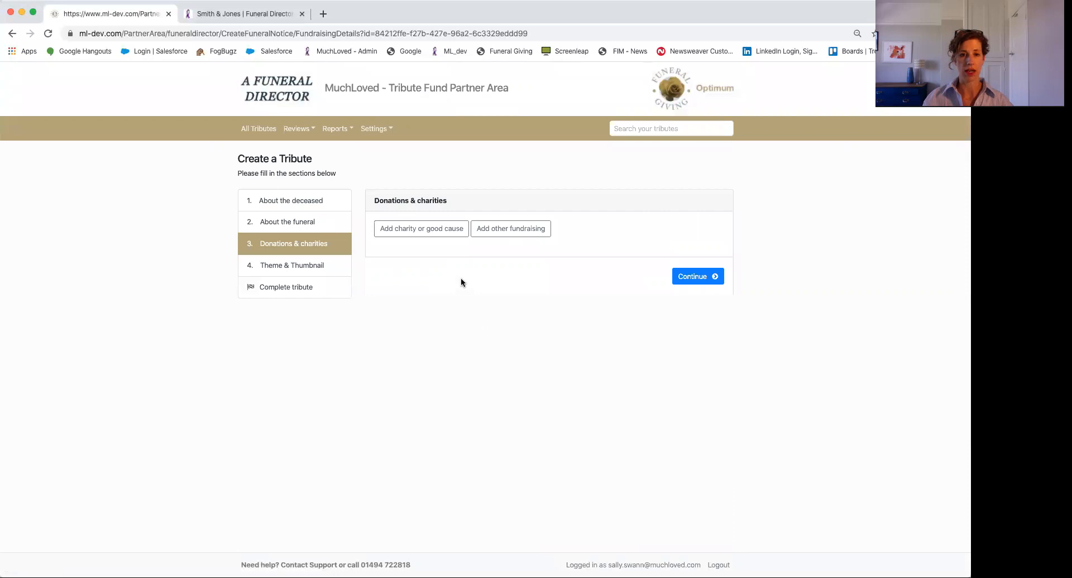
Open the 'Add charity or good cause' search on the Donations & charities page
click(404, 234)
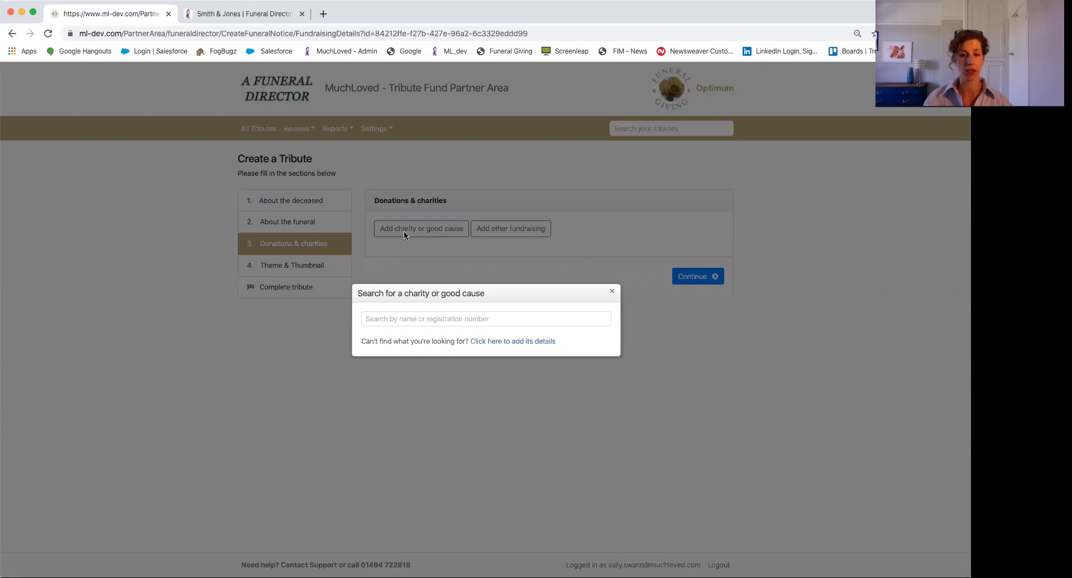
Open the manual Add a charity form, then cancel it without adding an organisation
click(481, 343)
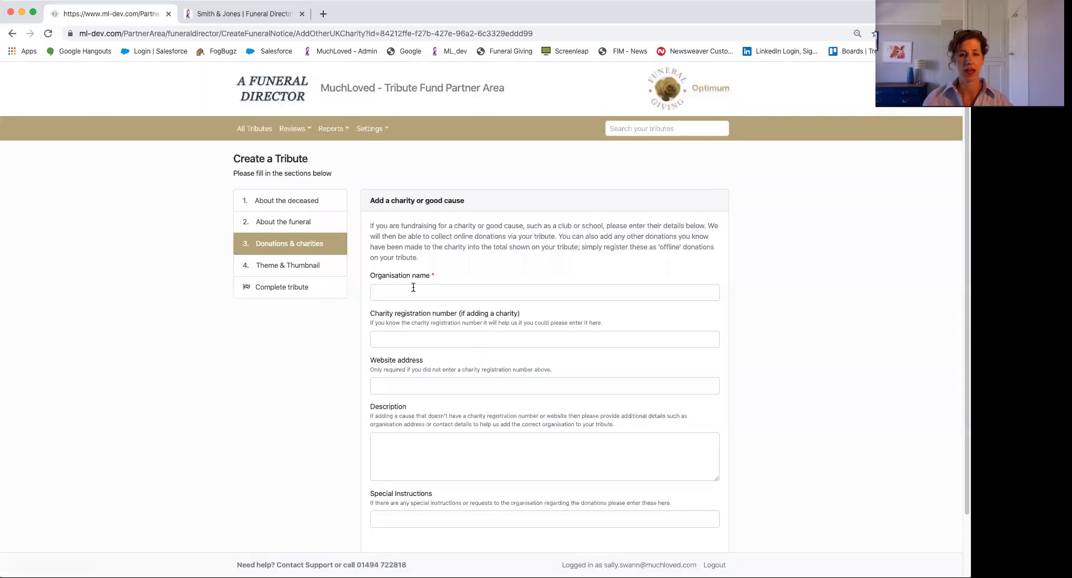
click(394, 293)
scroll(403, 373, down, 2)
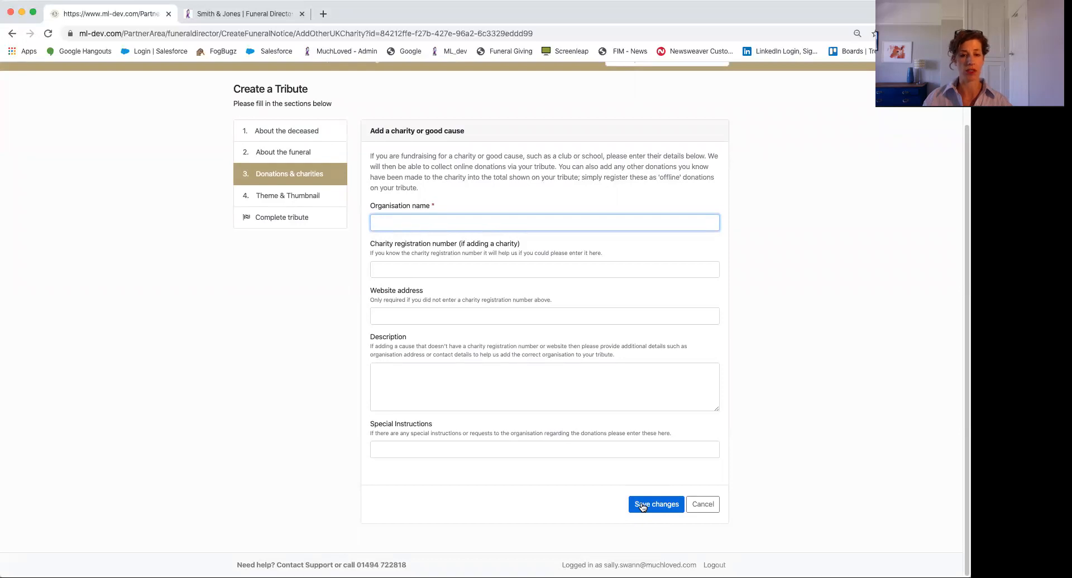
click(693, 506)
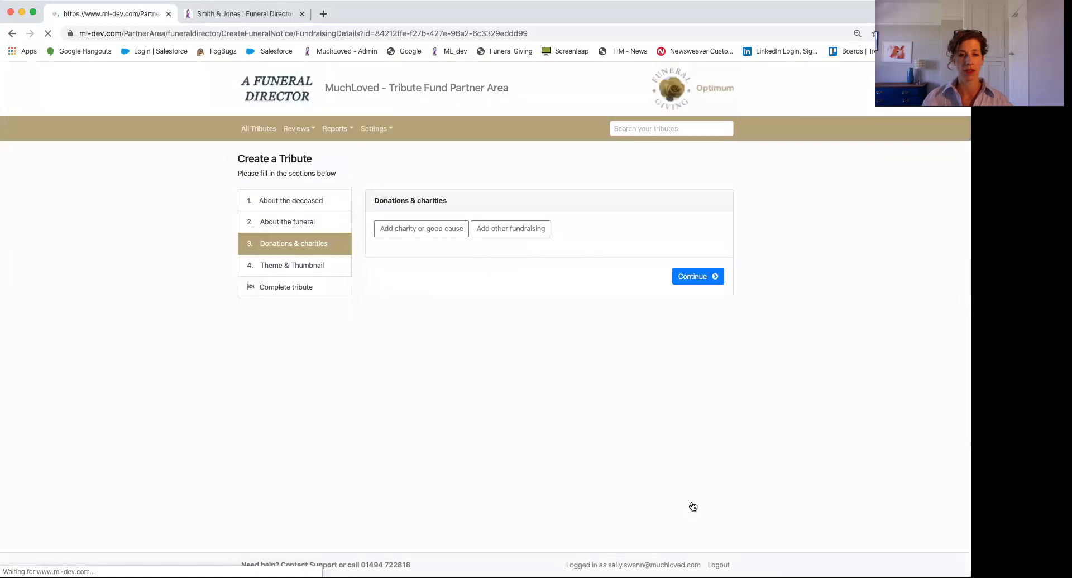
Search for 'Marie' and select marie curie cancer care as the donation charity
click(414, 230)
click(412, 318)
text(Marie)
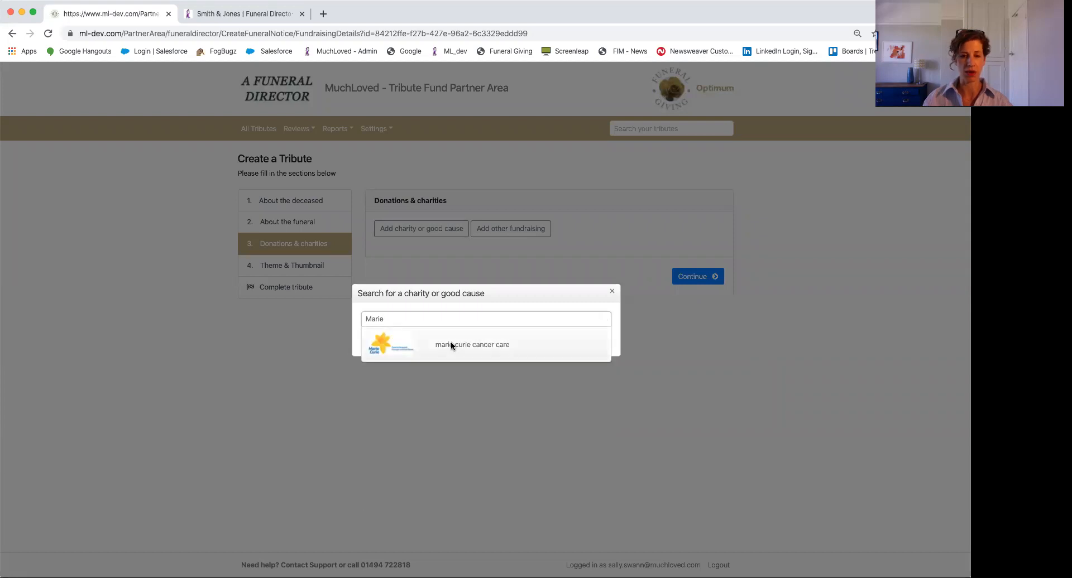
click(451, 345)
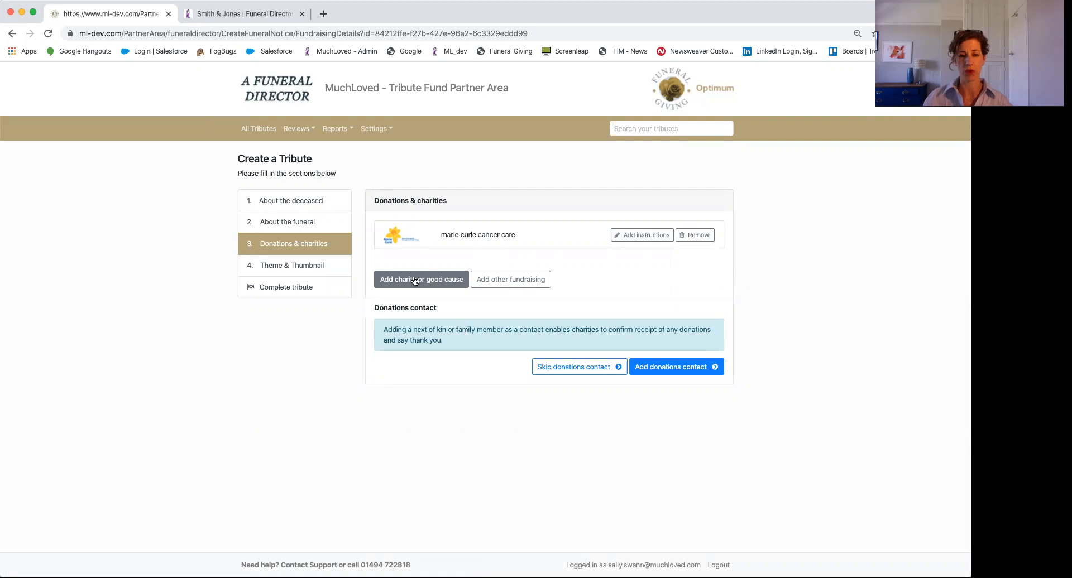
Add the special donation instruction 'Oxford branch' to marie curie cancer care and save it
click(636, 237)
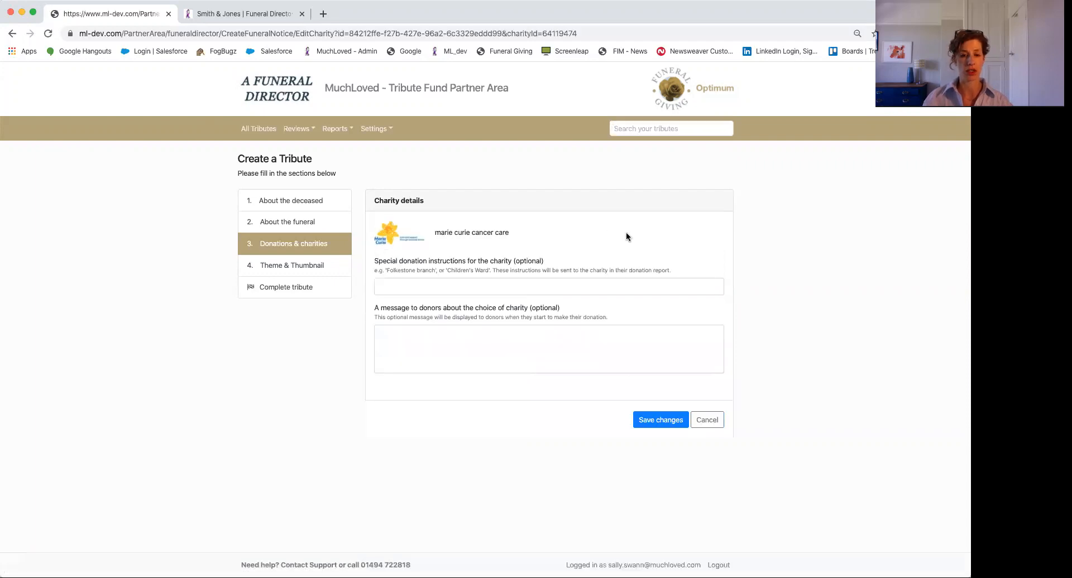
click(418, 288)
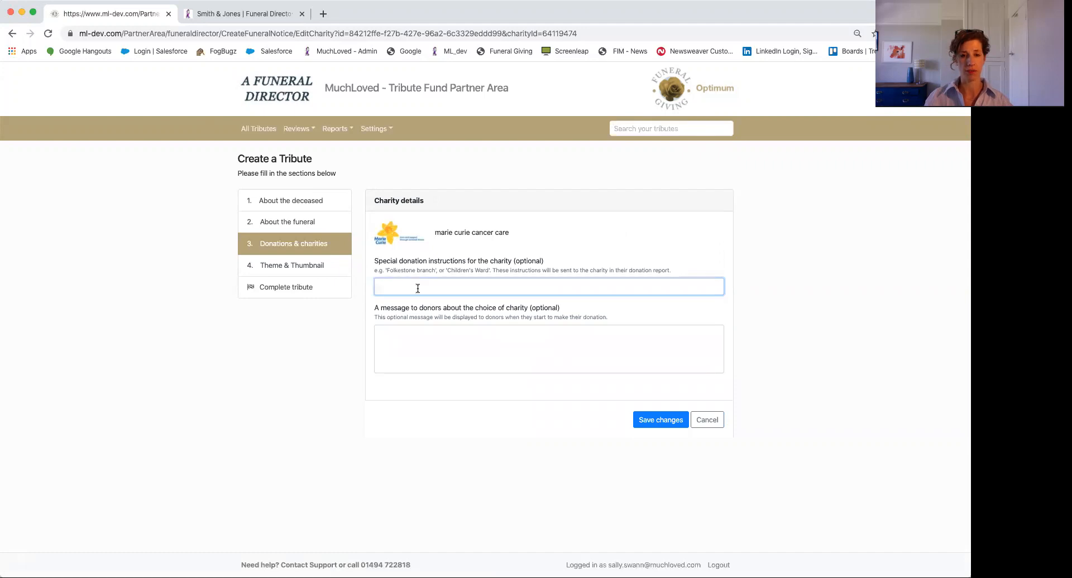
text(Oxford branch)
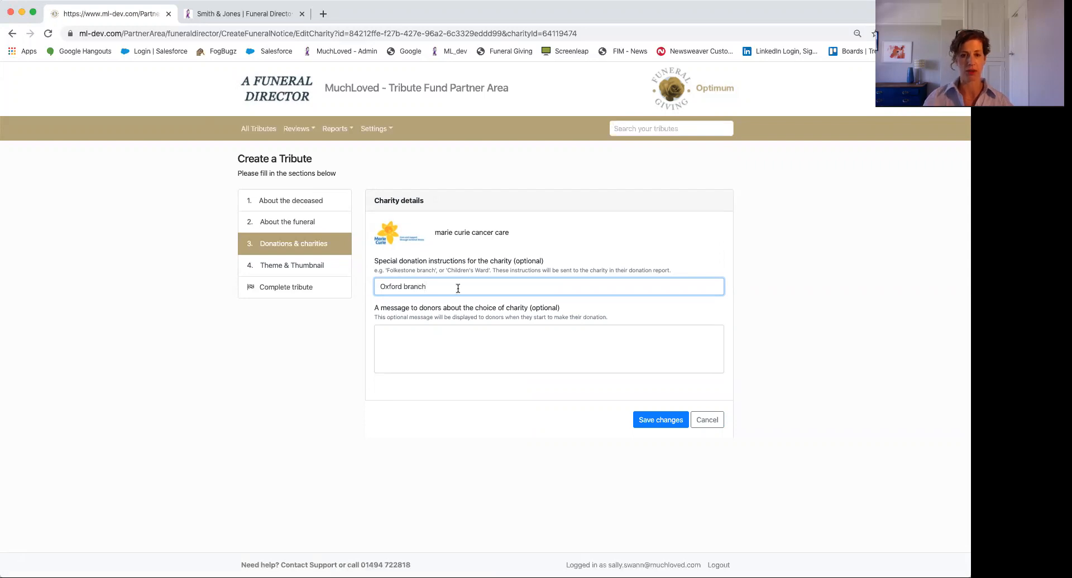
click(655, 422)
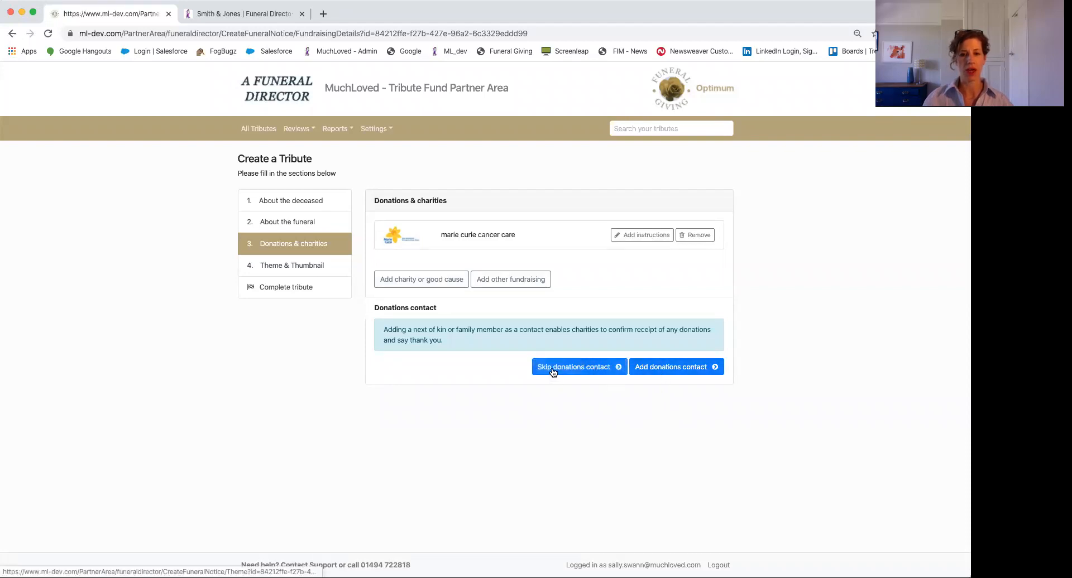
Add a donations contact with the husband's first name, family name and e-mail address
click(652, 371)
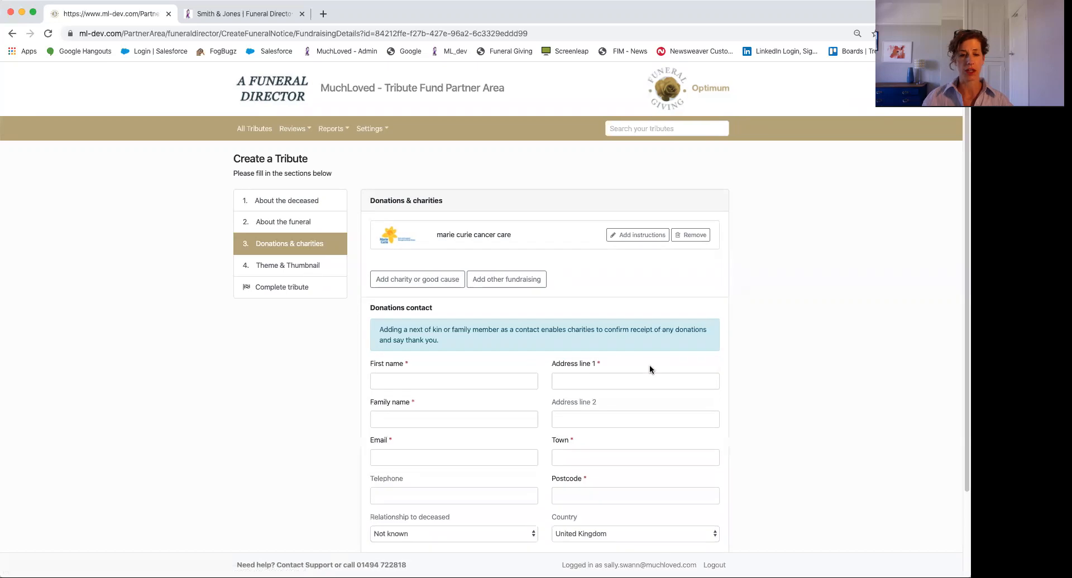
click(418, 381)
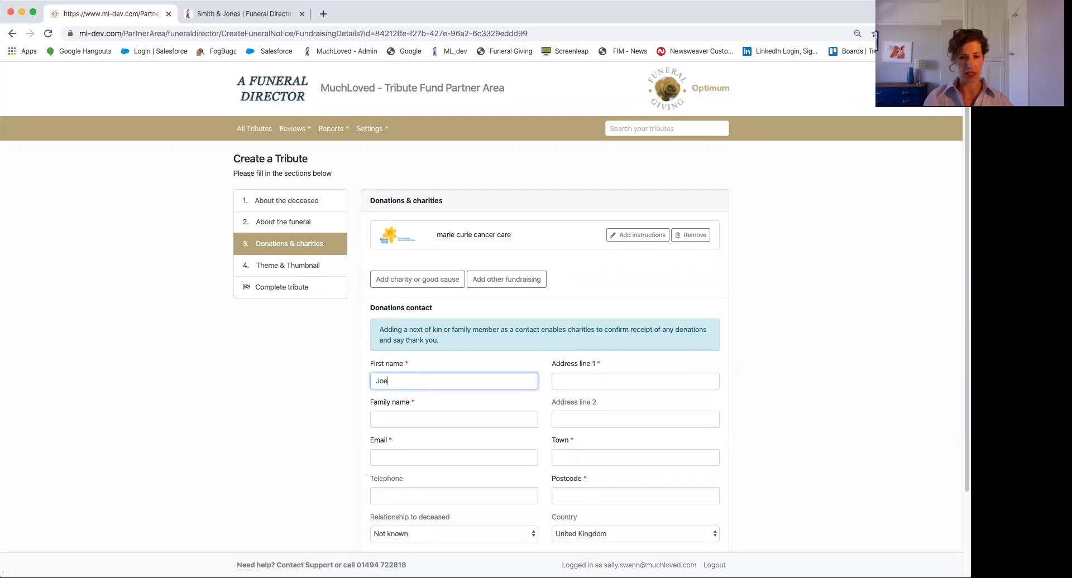
key(Tab)
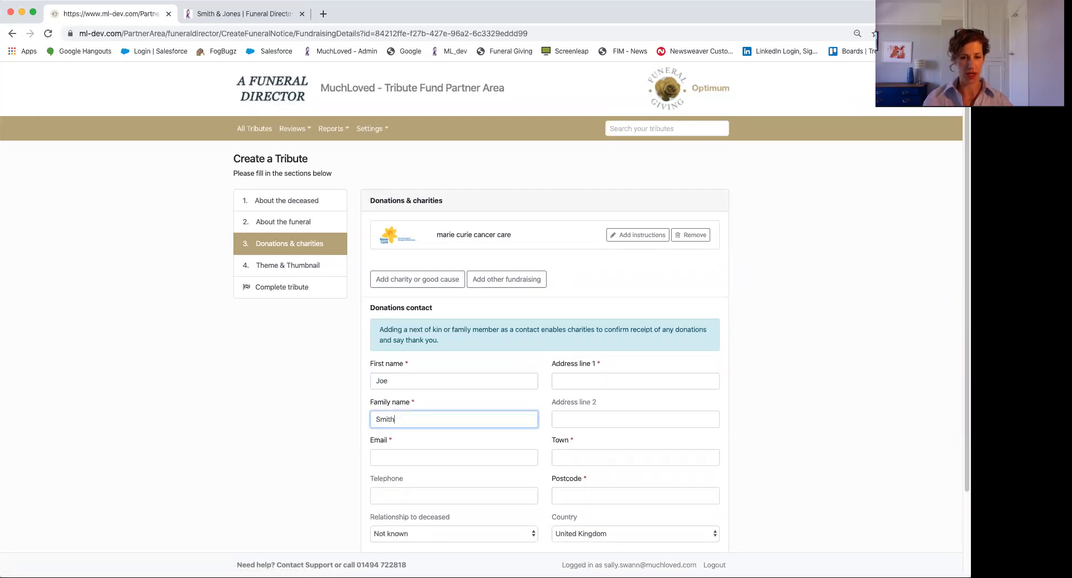
click(381, 459)
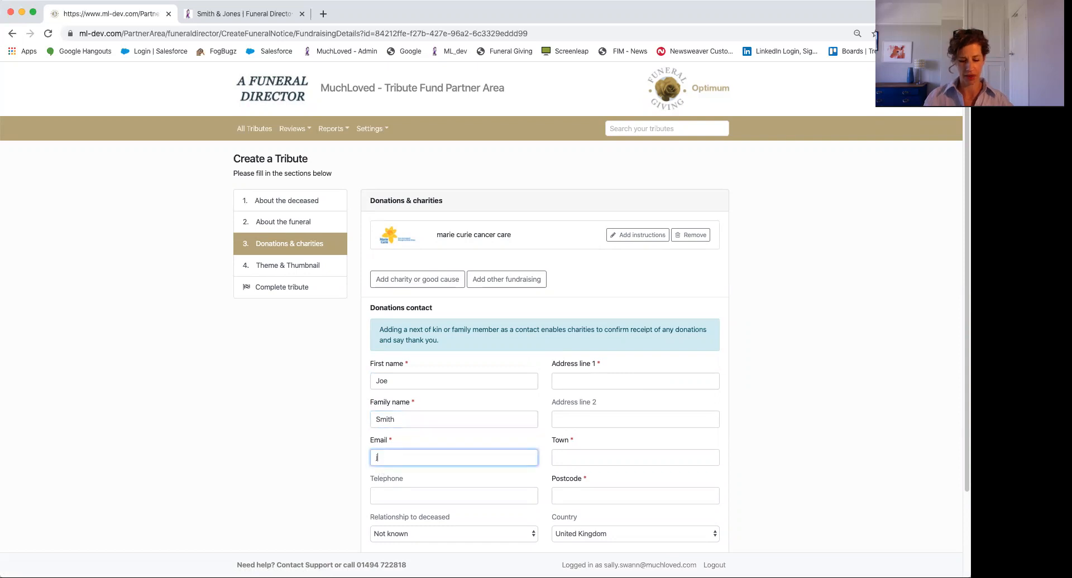
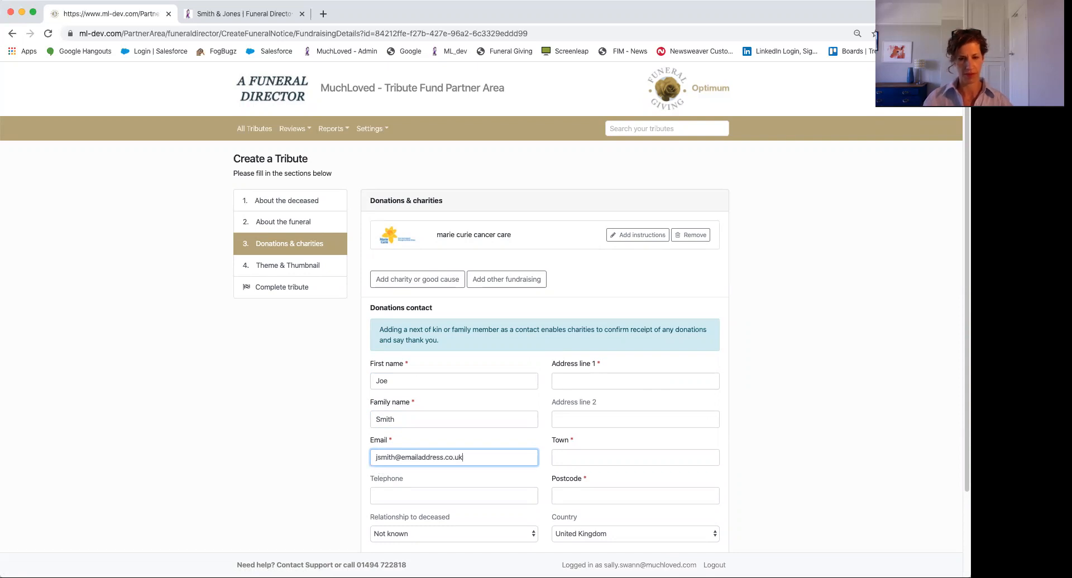
Set the relationship to husband, fill in the postal address, and make him tribute owner
scroll(393, 432, down, 3)
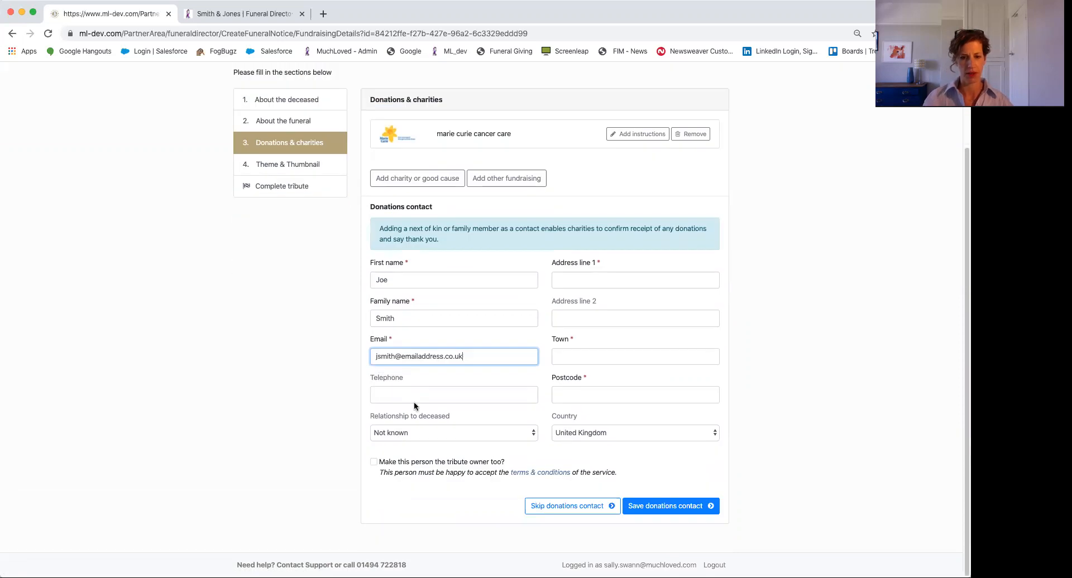
click(410, 432)
click(413, 442)
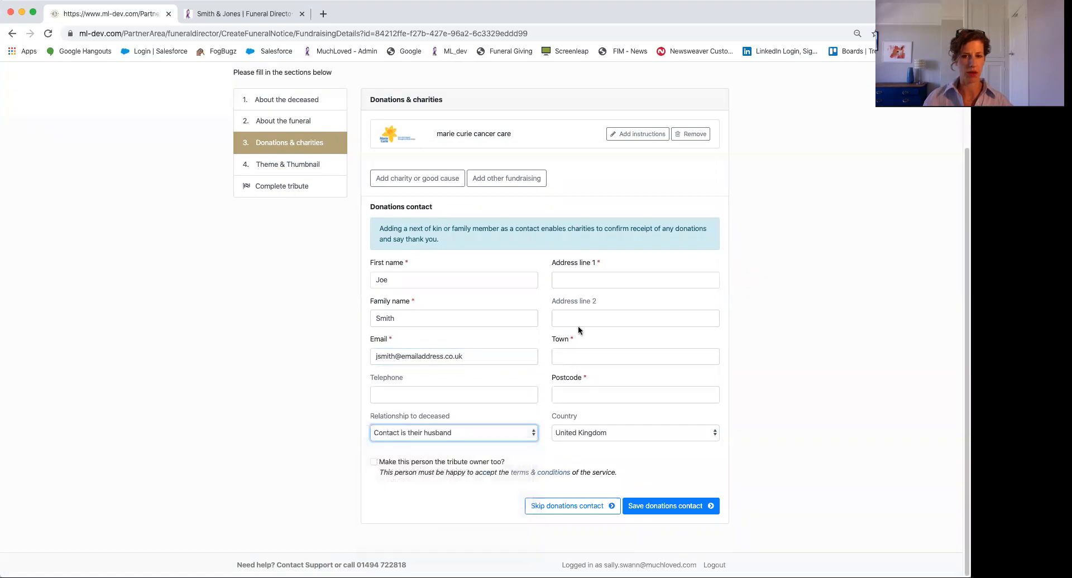
click(585, 281)
key(Tab)
key(Tab)
key(Tab)
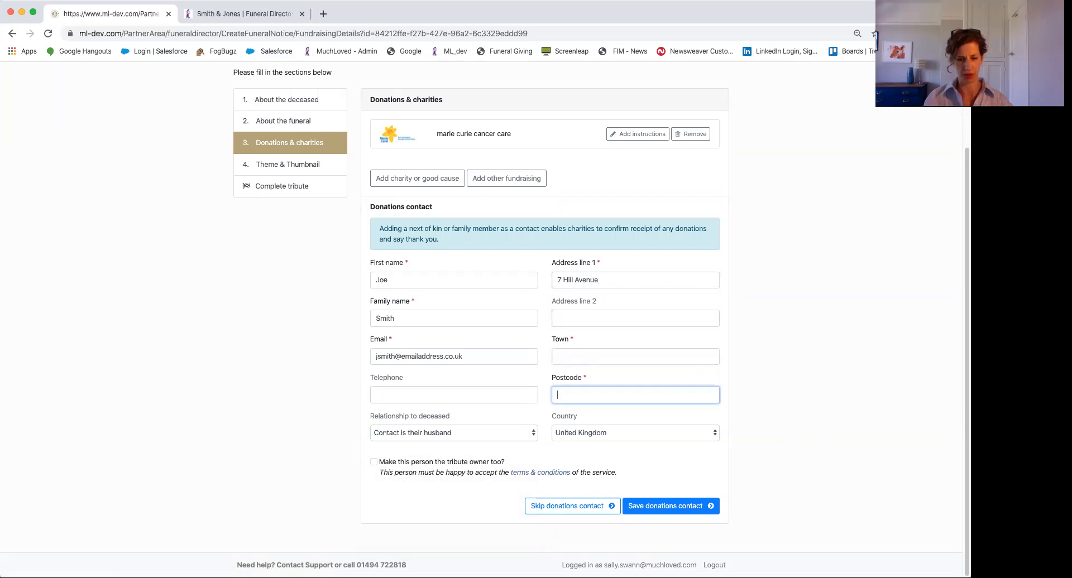
click(635, 356)
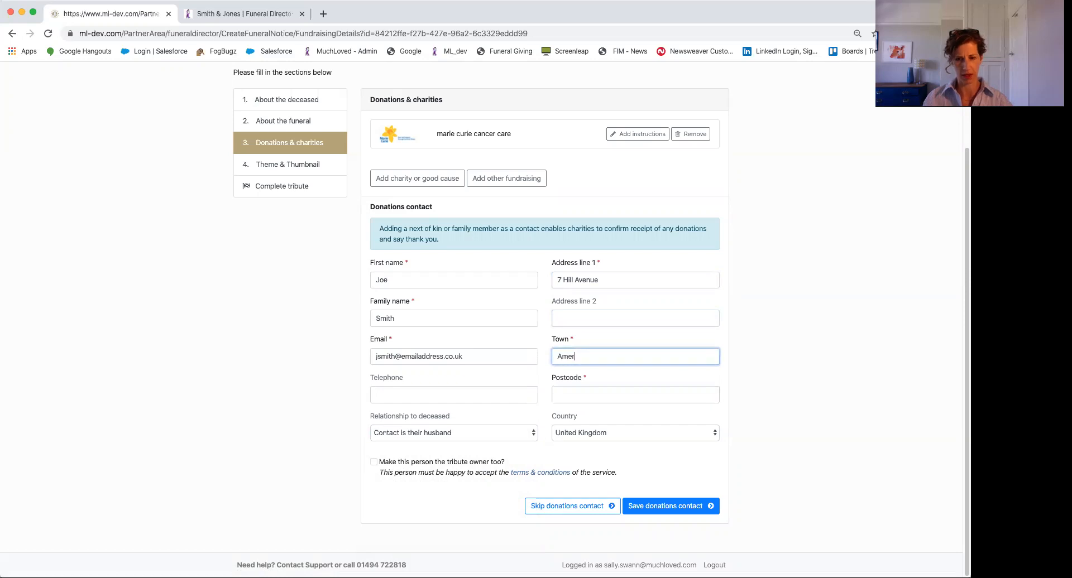
key(Tab)
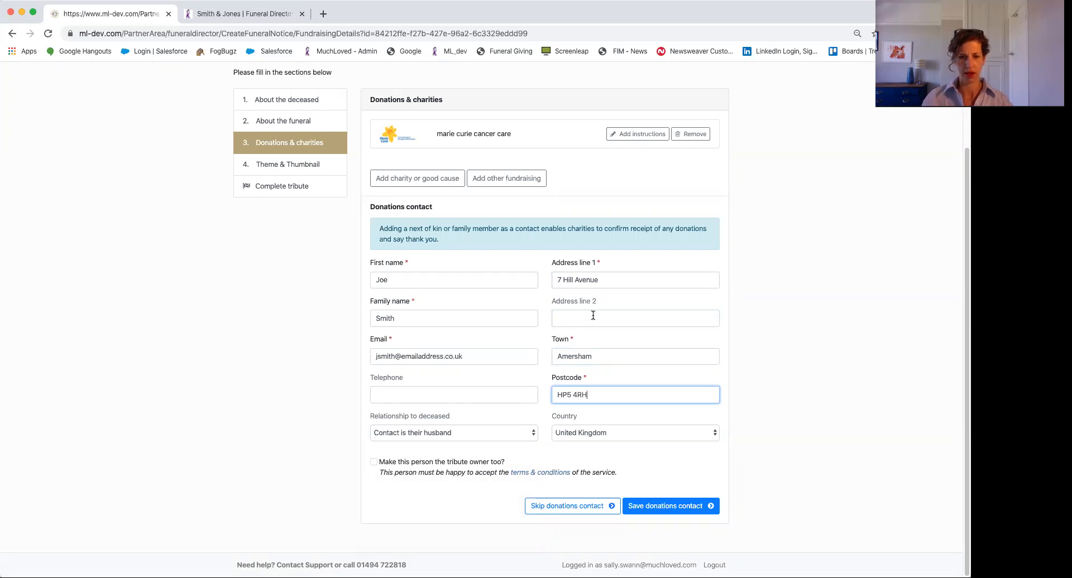
click(374, 463)
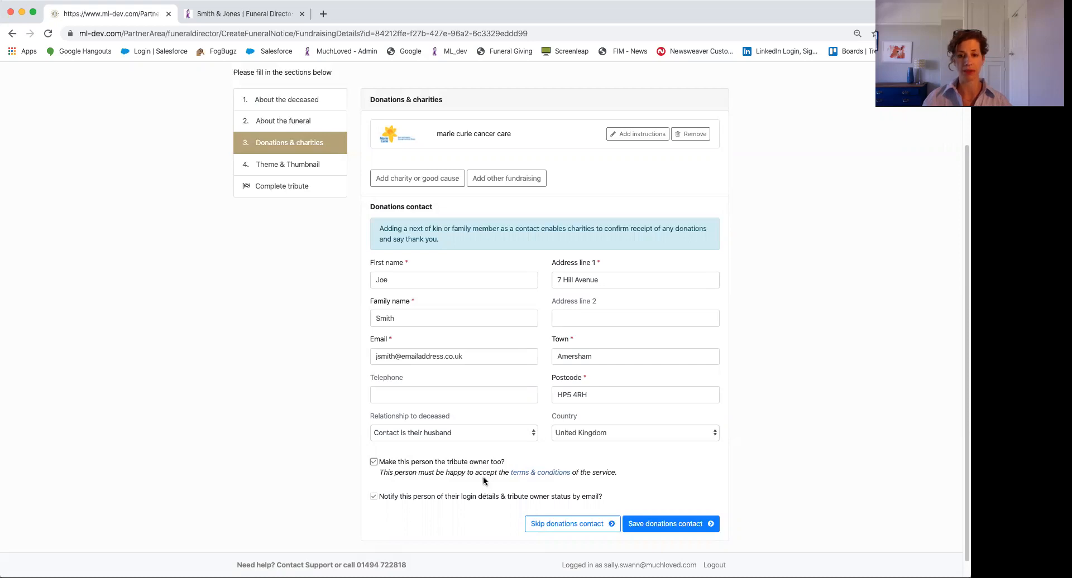
Save the donations contact and apply the Winter Robin theme from the Birds category
click(645, 525)
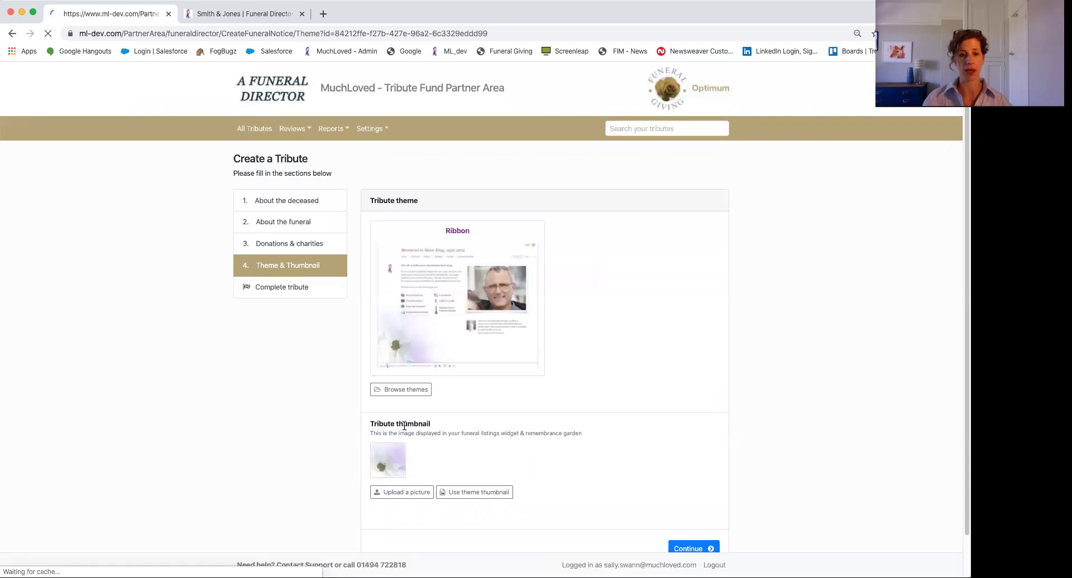
click(398, 391)
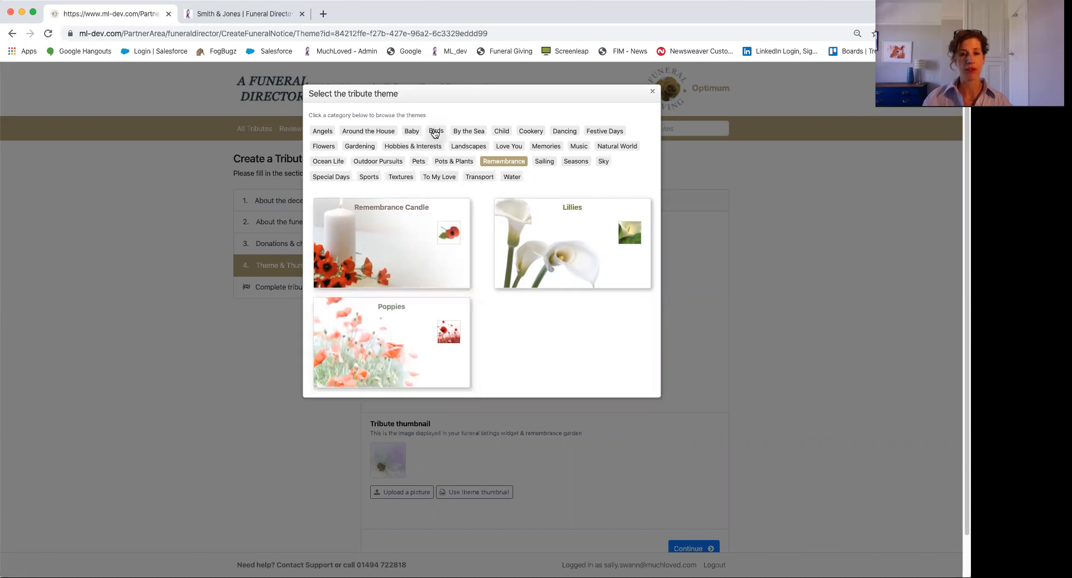
click(435, 132)
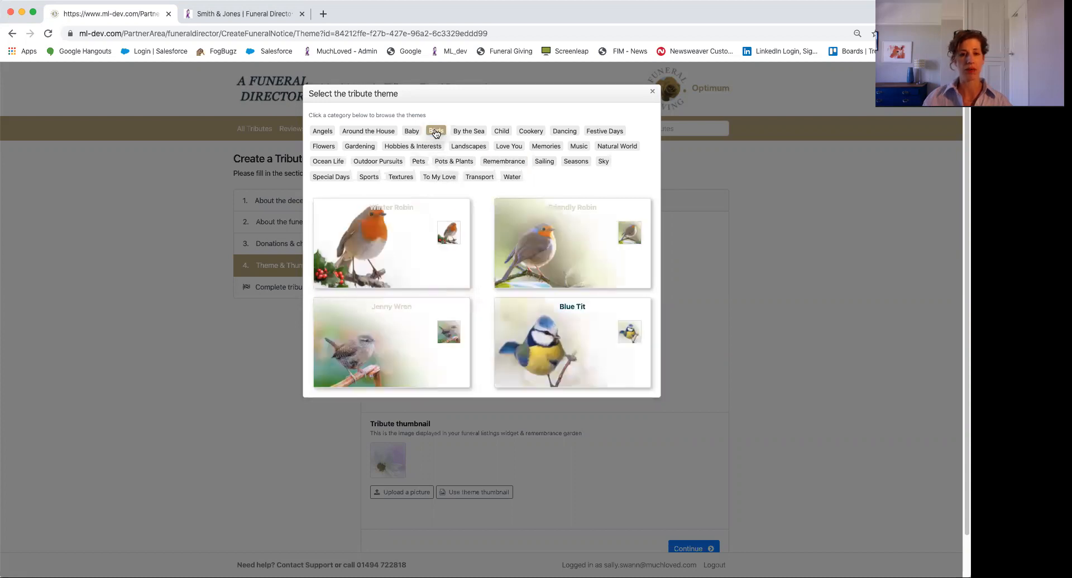
click(379, 258)
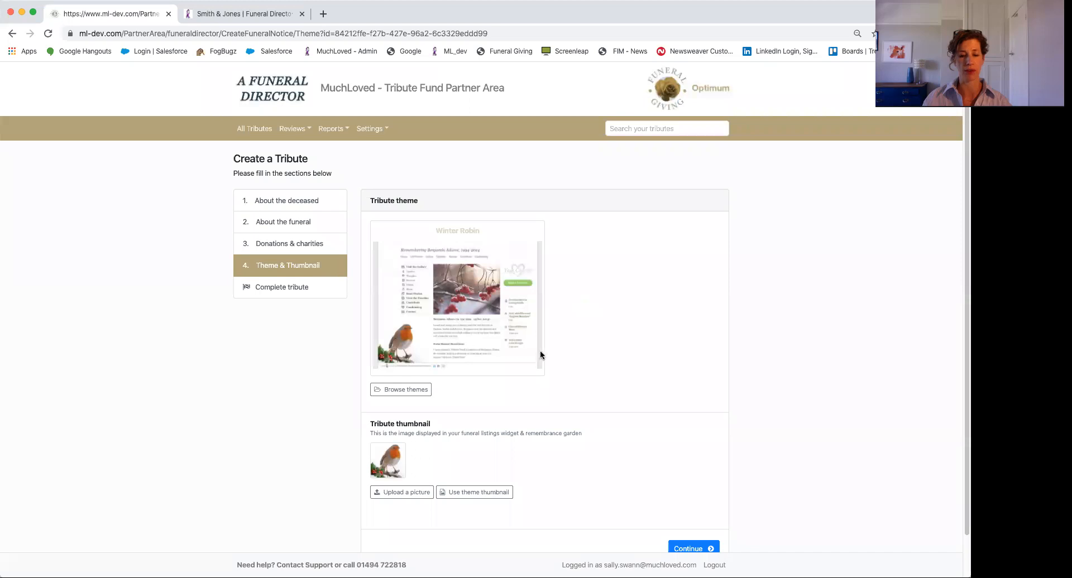
scroll(628, 486, down, 1)
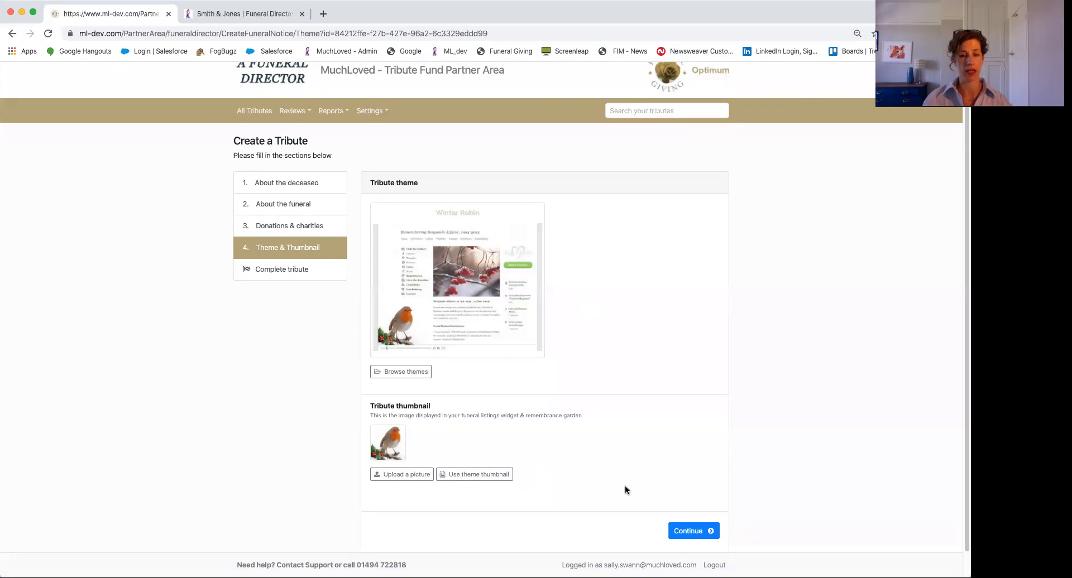
Confirm the tribute summary and complete the tribute, then switch to the Smith & Jones website
click(688, 530)
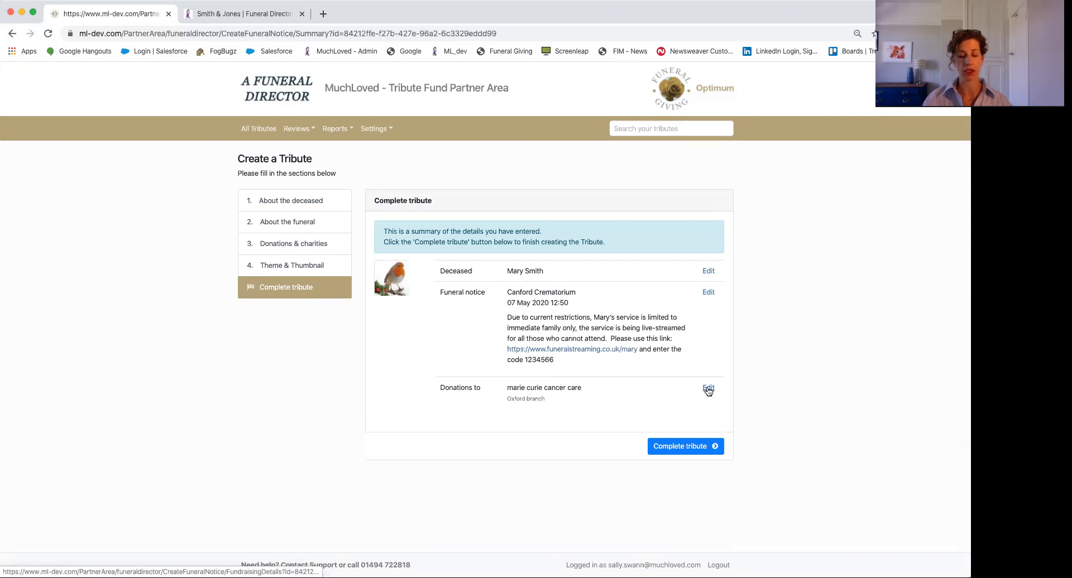
click(668, 451)
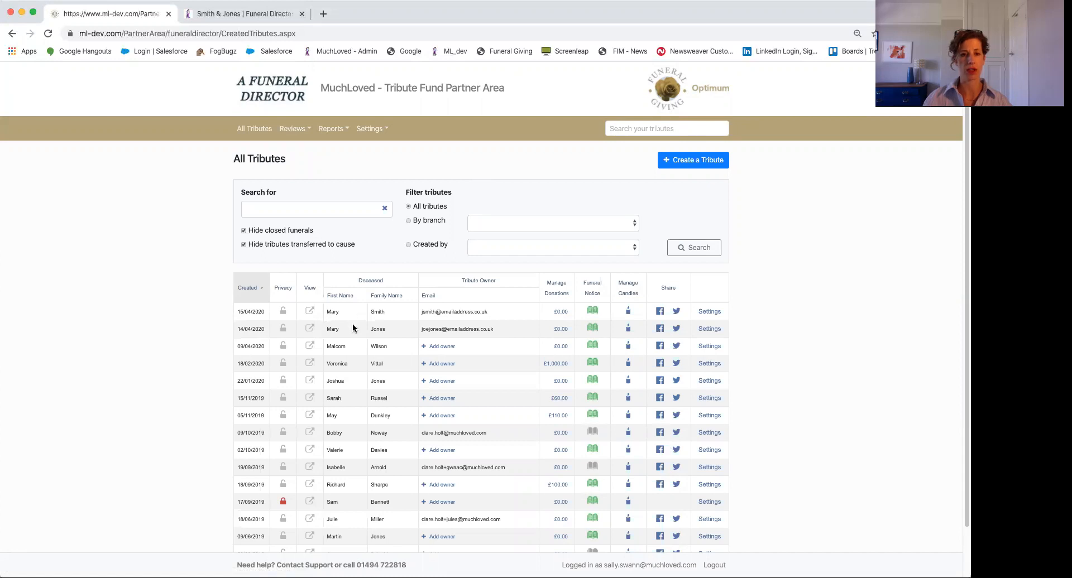
click(246, 16)
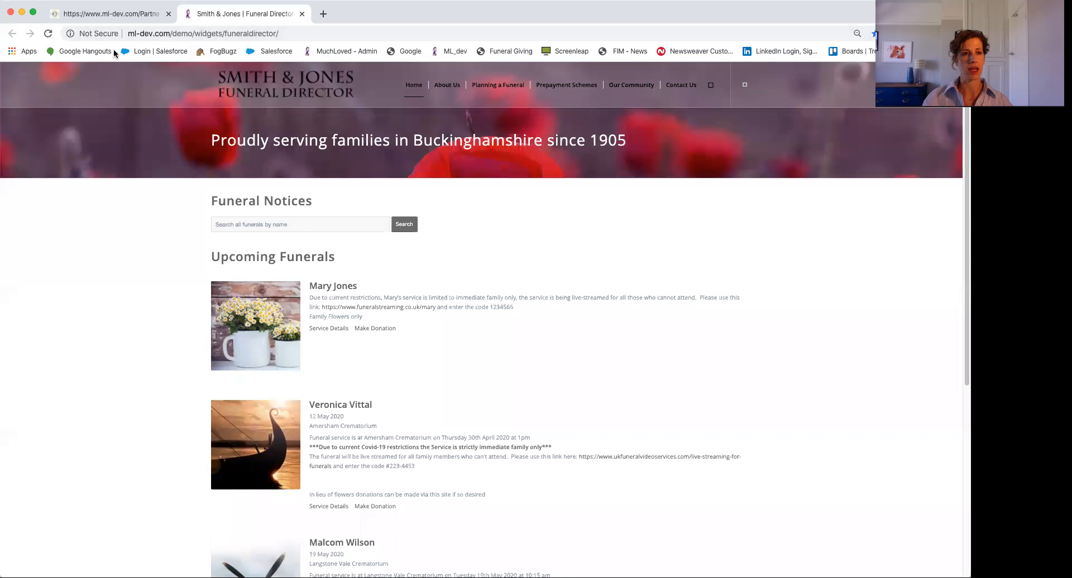
Reload the Smith & Jones site and check the new tribute's service details and Marie Curie donations
click(48, 36)
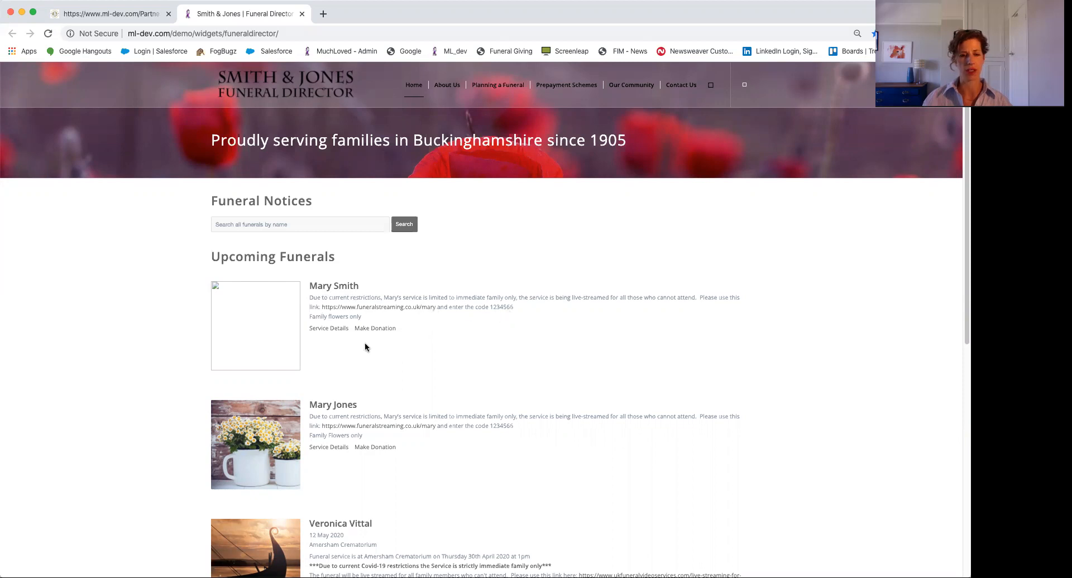
click(324, 329)
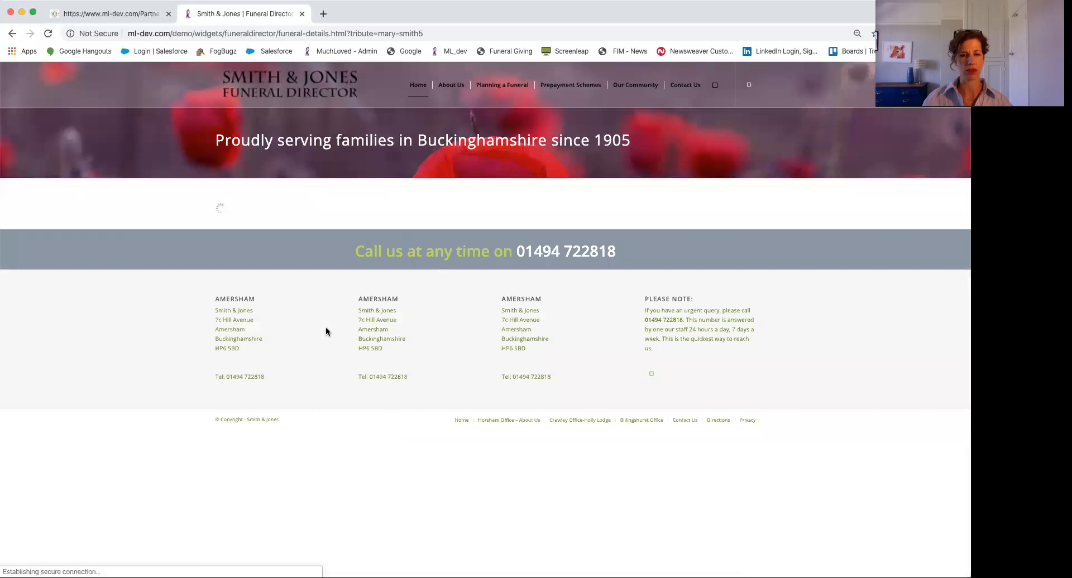
scroll(366, 346, down, 5)
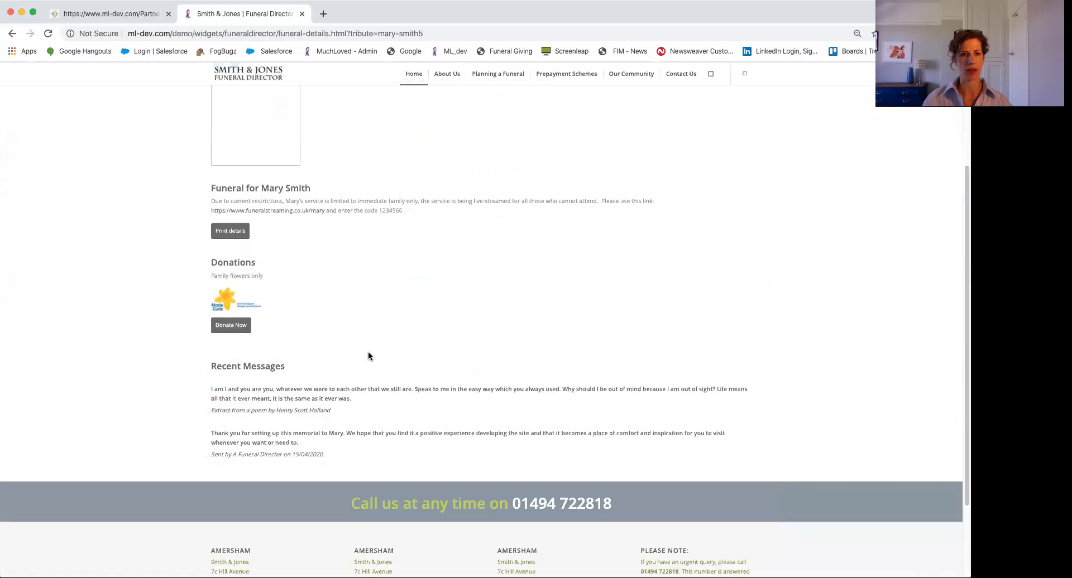
scroll(367, 355, down, 1)
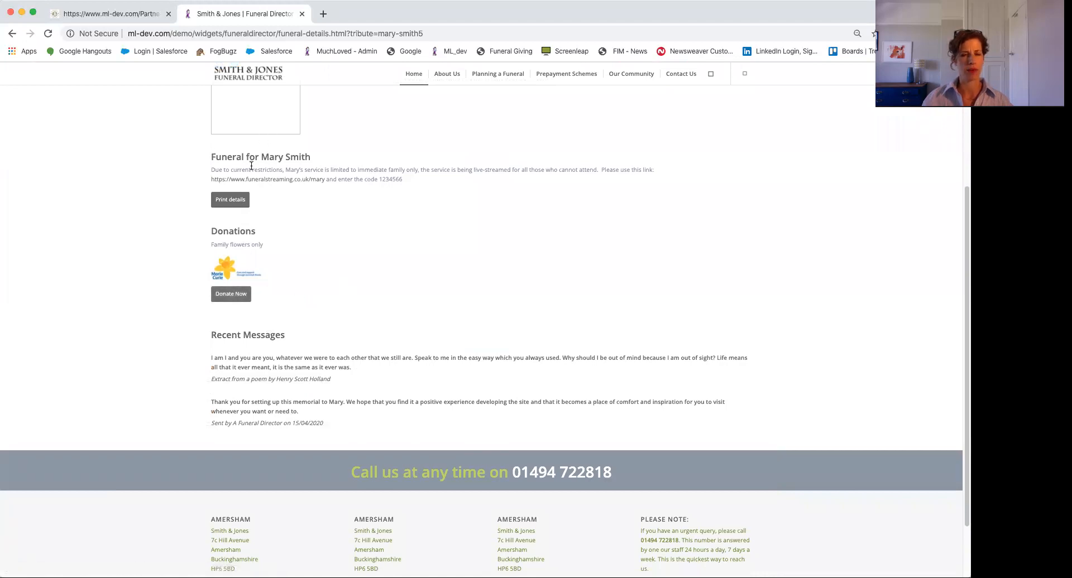
scroll(277, 266, up, 1)
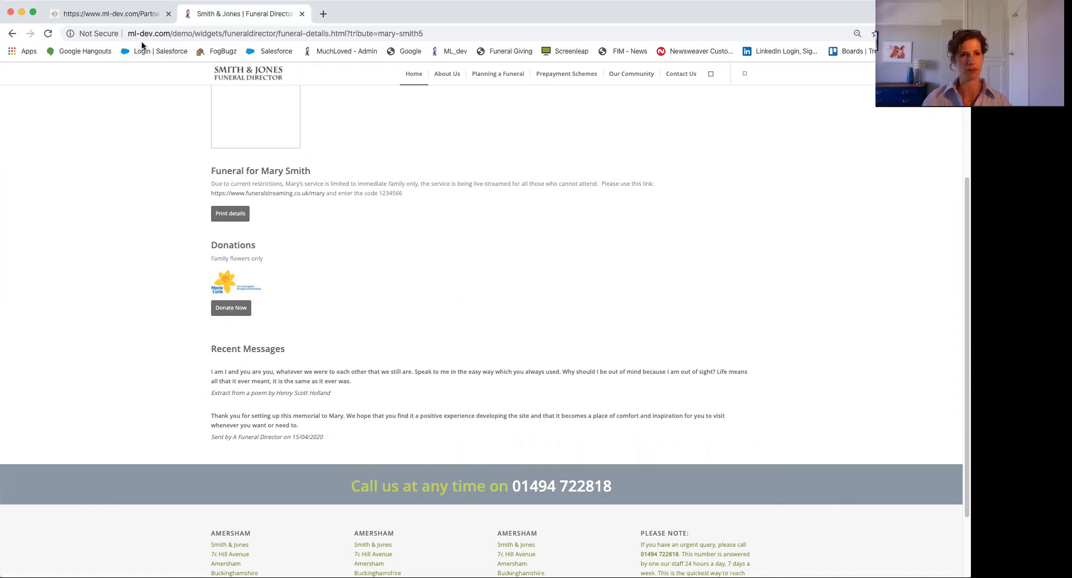
click(121, 15)
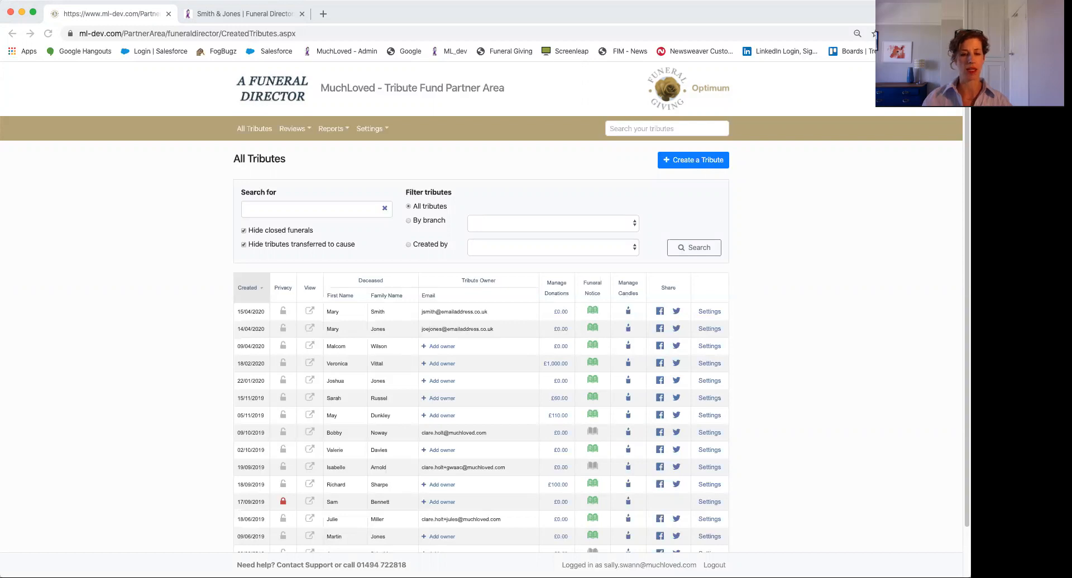
Open the Contact Support page from the Partner Area footer
click(395, 564)
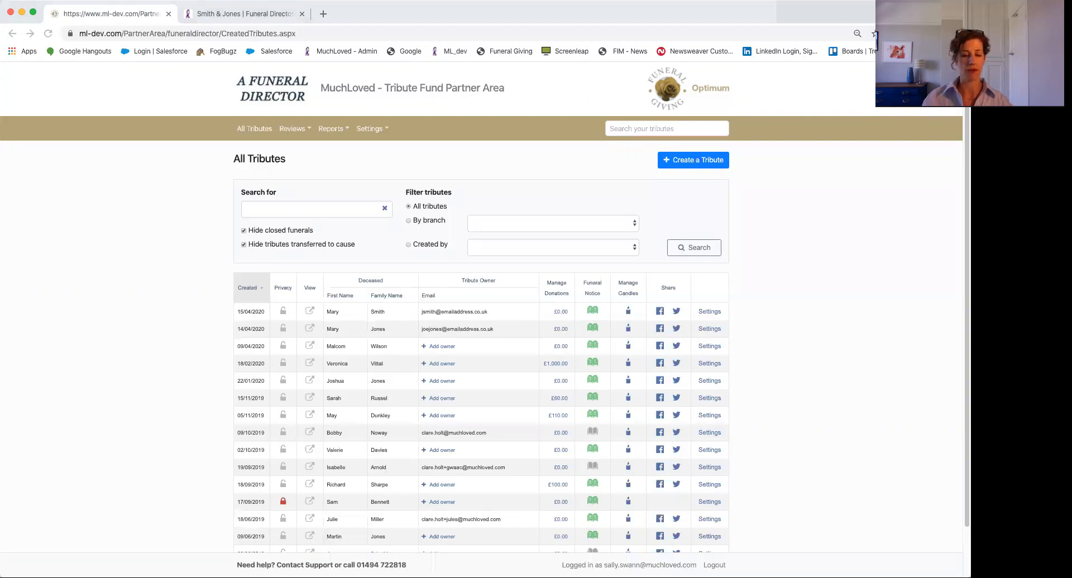